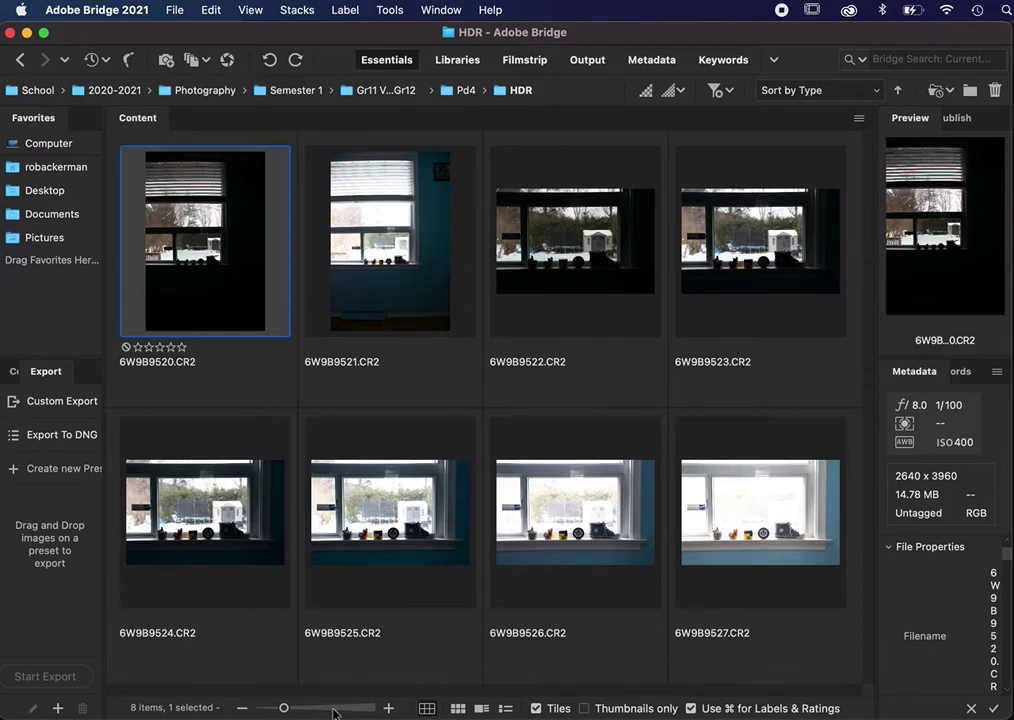
Enlarge the HDR folder's thumbnails so one exposure can be viewed at a time.
{"action": "left_click_drag", "start_coordinate": [284, 708], "coordinate": [334, 708]}
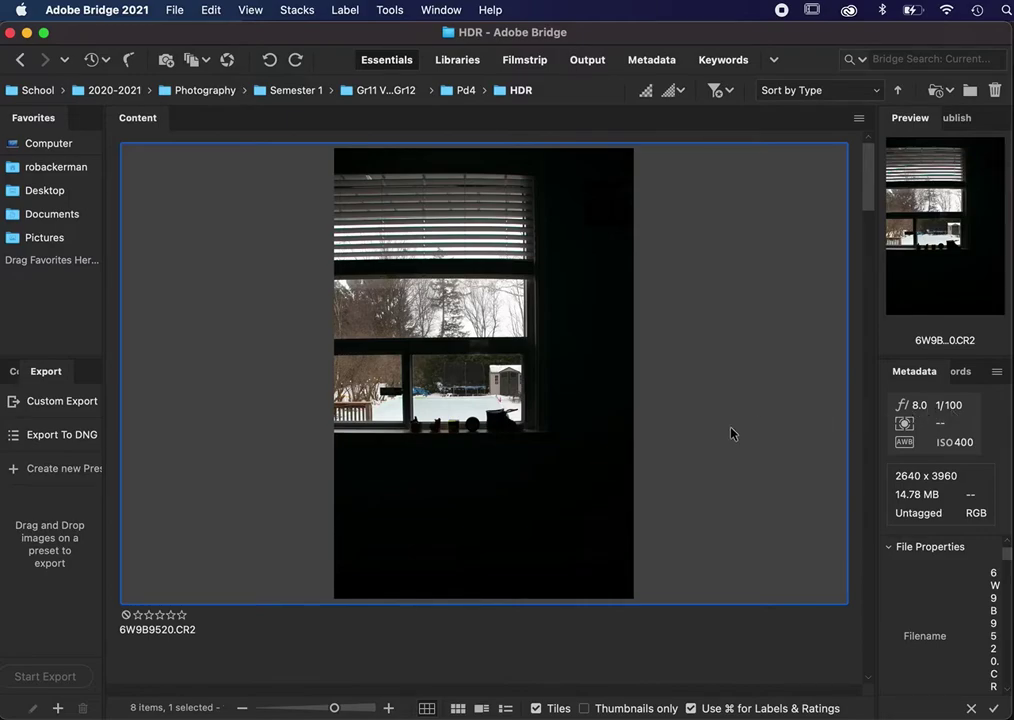
{"action": "key", "text": "Right"}
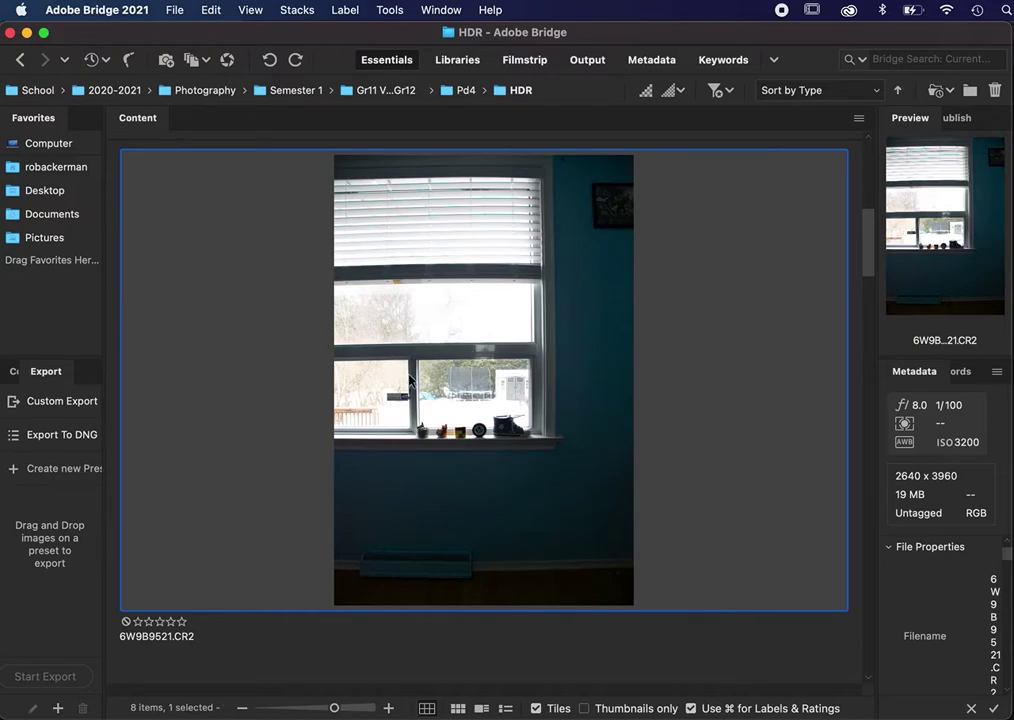
{"action": "left_click_drag", "start_coordinate": [334, 708], "coordinate": [284, 708]}
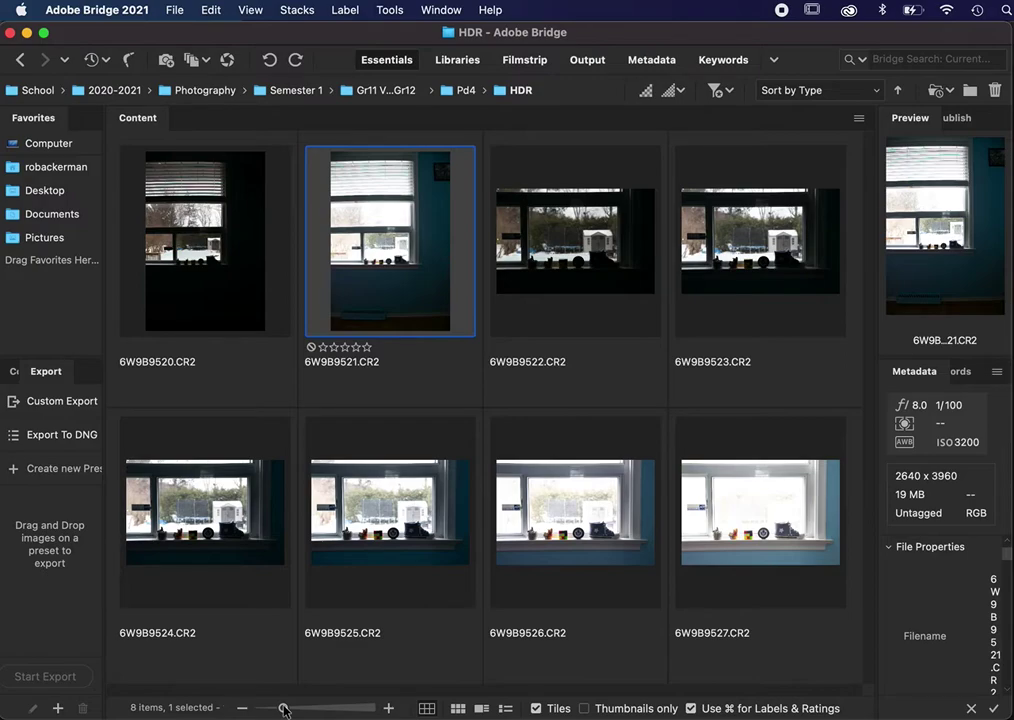
{"action": "left_click", "coordinate": [578, 266]}
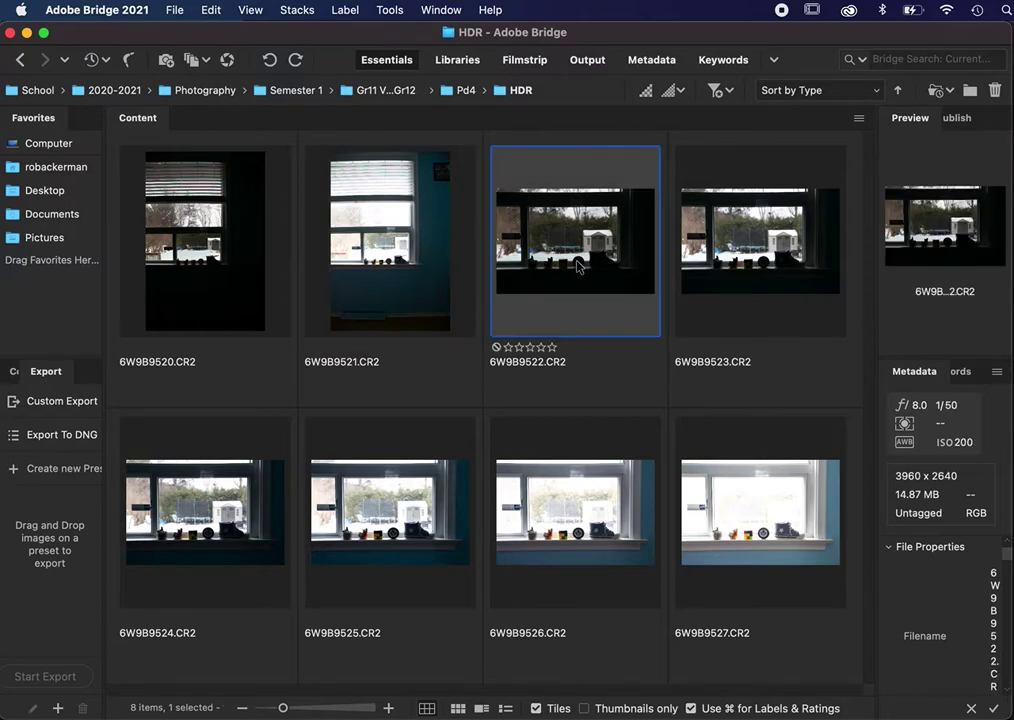
{"action": "key", "text": "Right"}
{"action": "key", "text": "Right"}
{"action": "key", "text": "Right"}
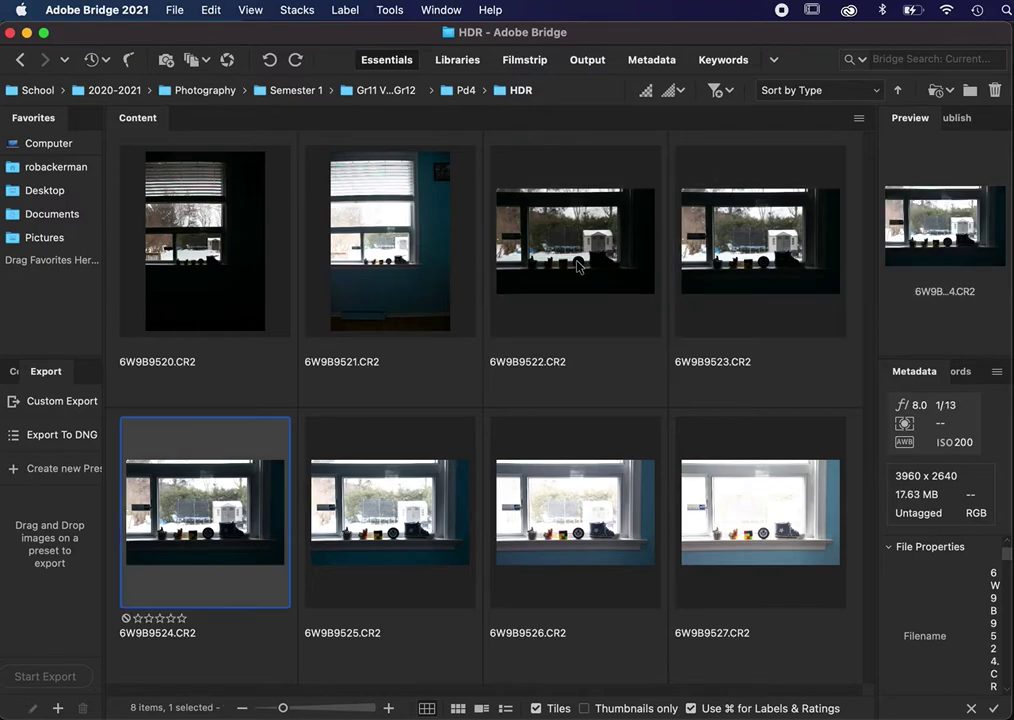
{"action": "key", "text": "Right"}
{"action": "key", "text": "Right"}
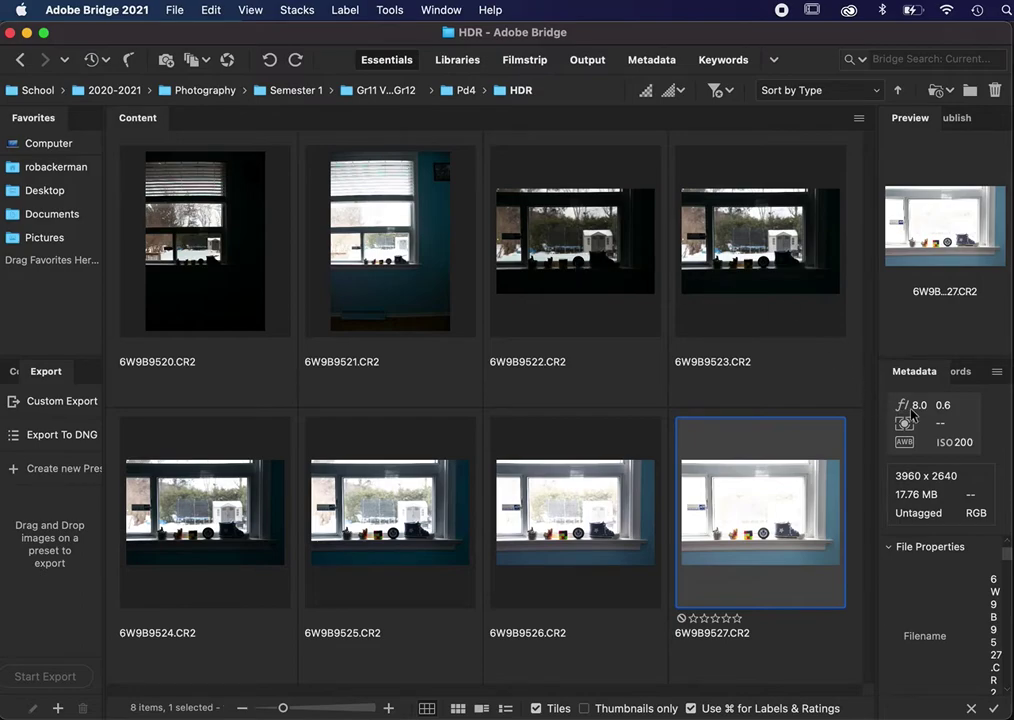
{"action": "left_click", "coordinate": [508, 198]}
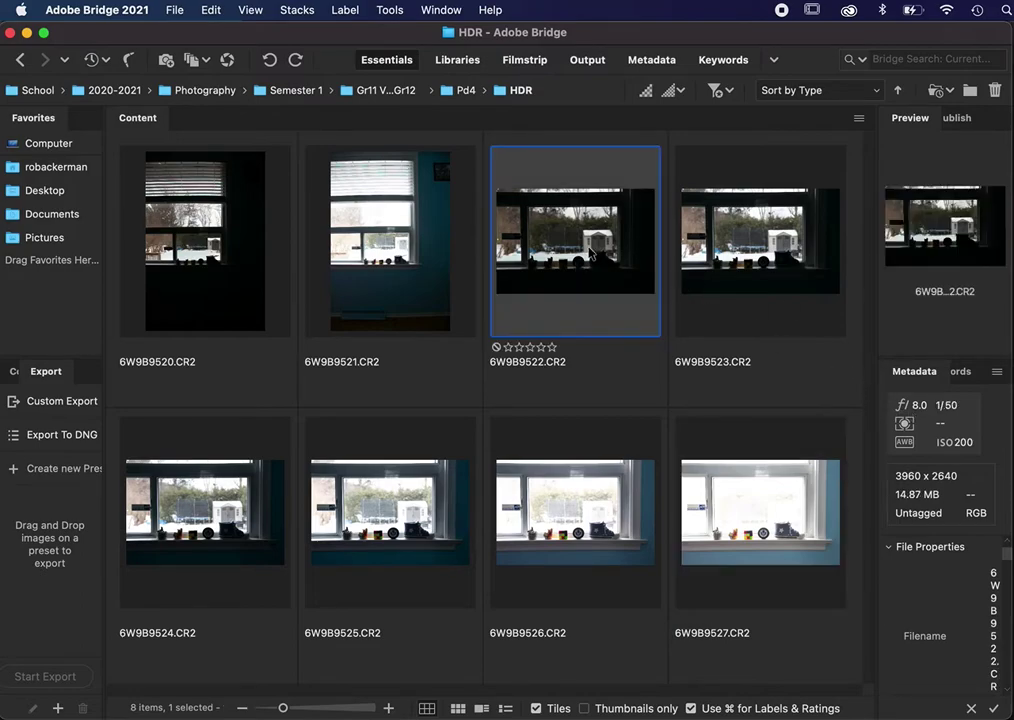
{"action": "left_click_drag", "start_coordinate": [283, 708], "coordinate": [353, 708]}
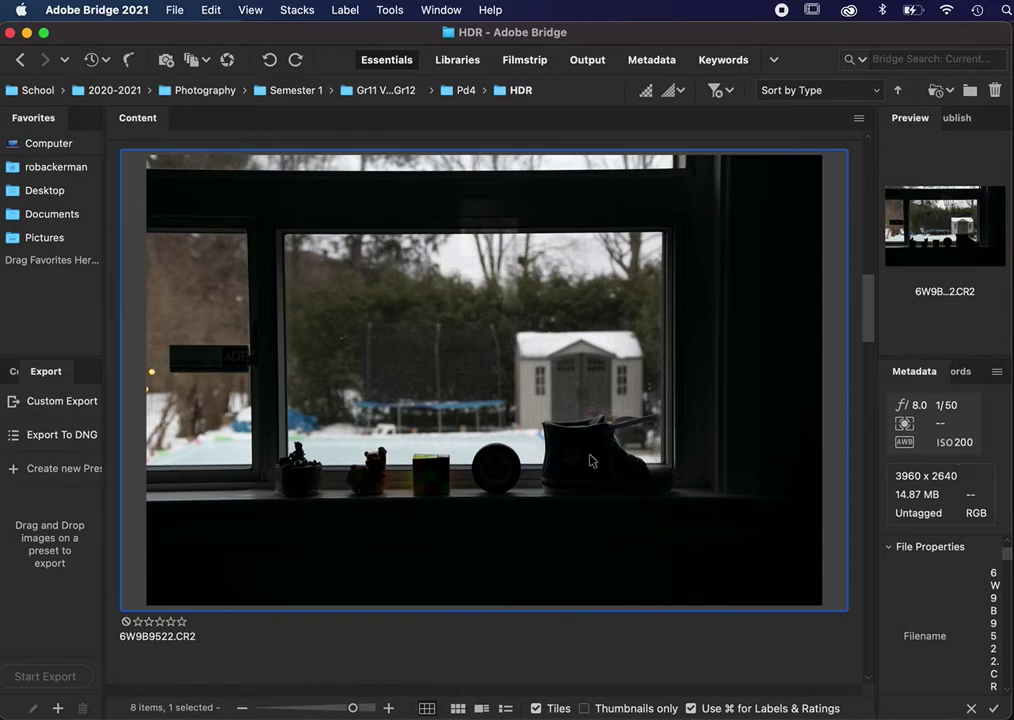
{"action": "key", "text": "Right"}
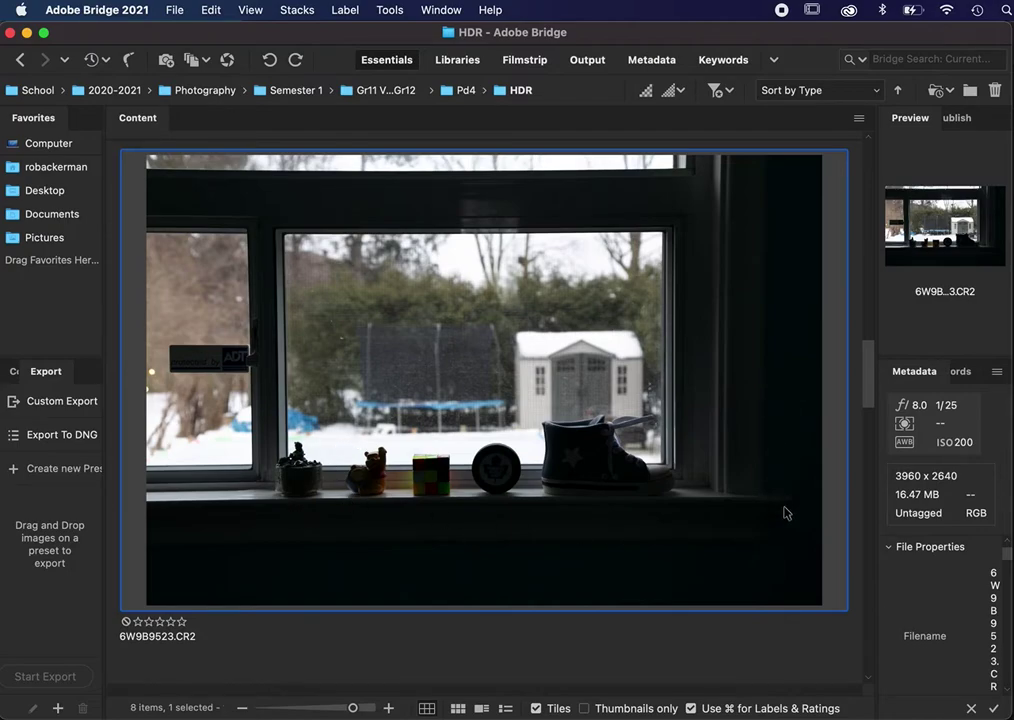
{"action": "key", "text": "Right"}
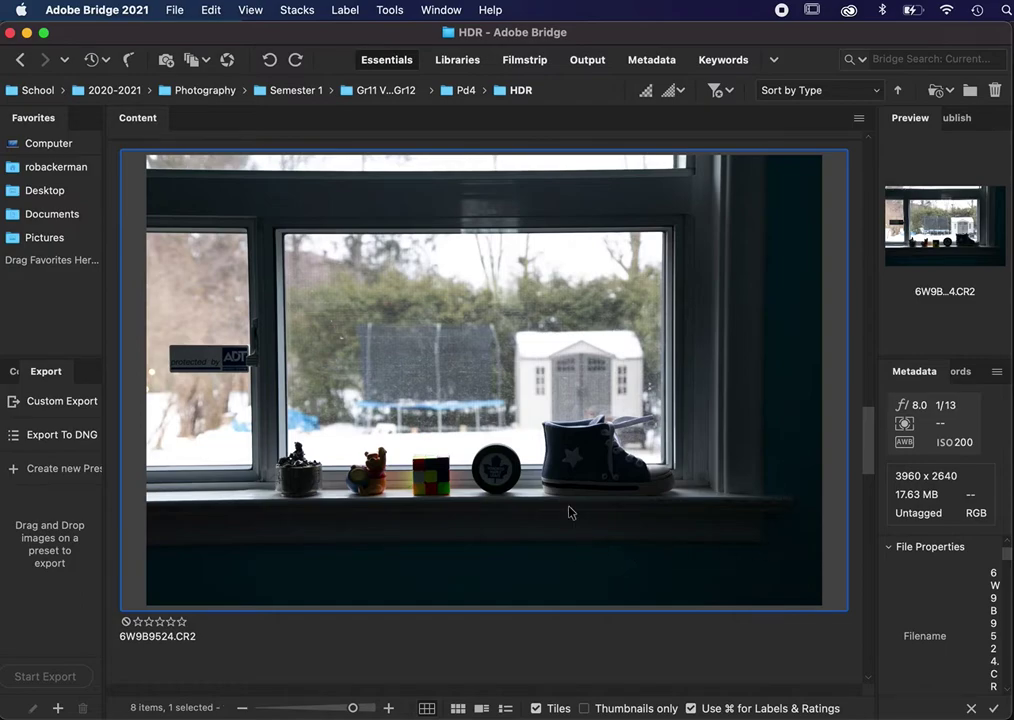
{"action": "key", "text": "Right"}
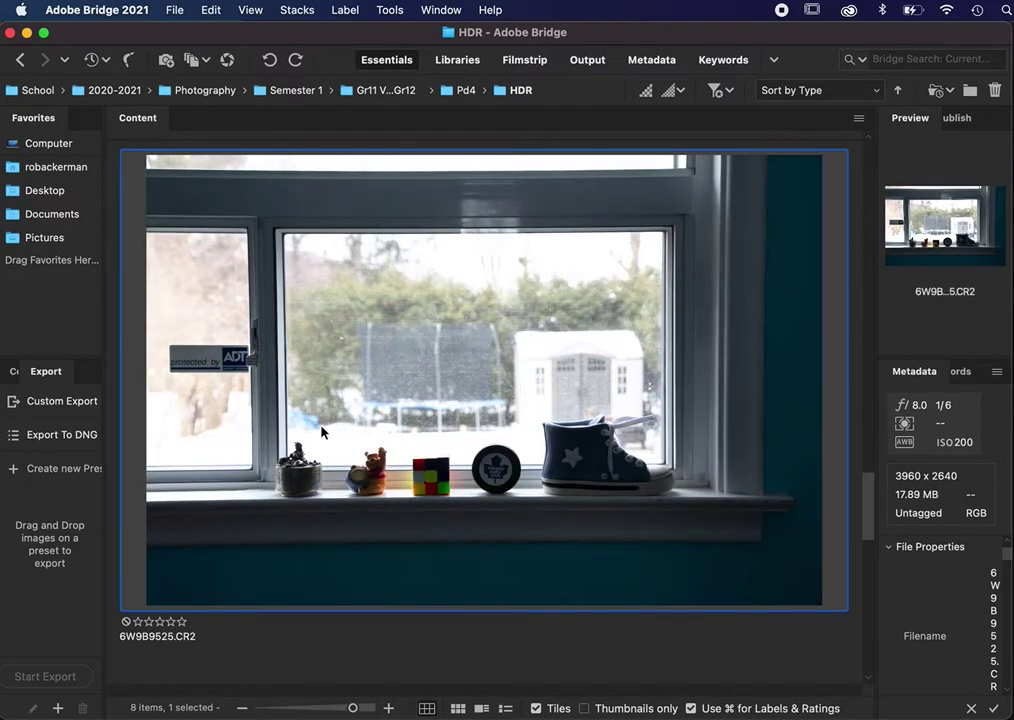
{"action": "key", "text": "Right"}
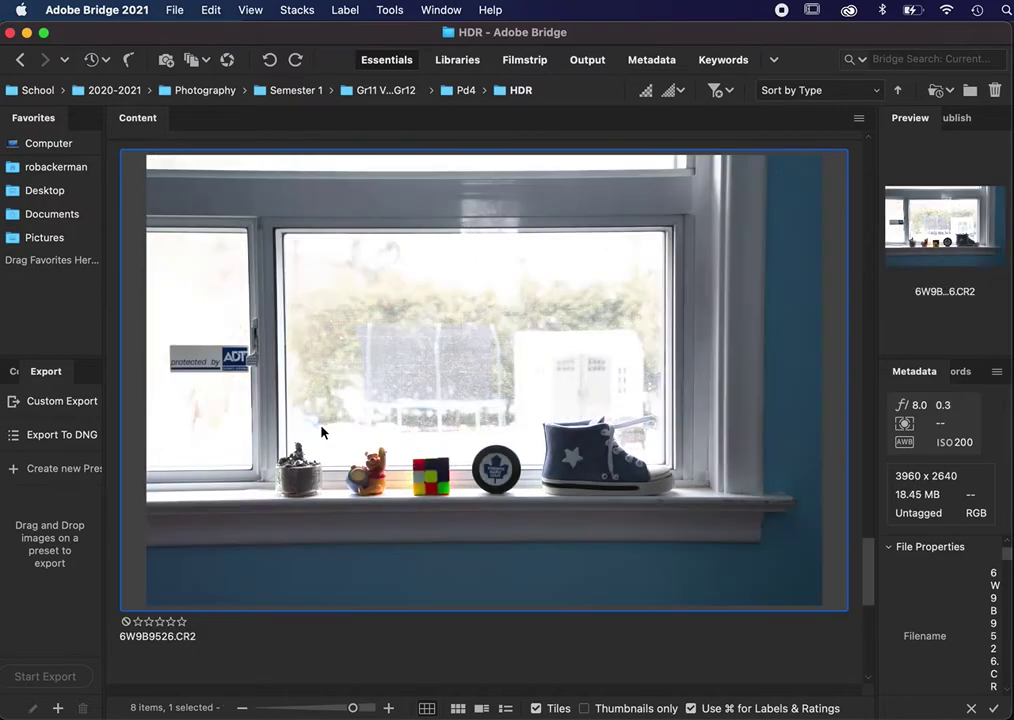
{"action": "key", "text": "Right"}
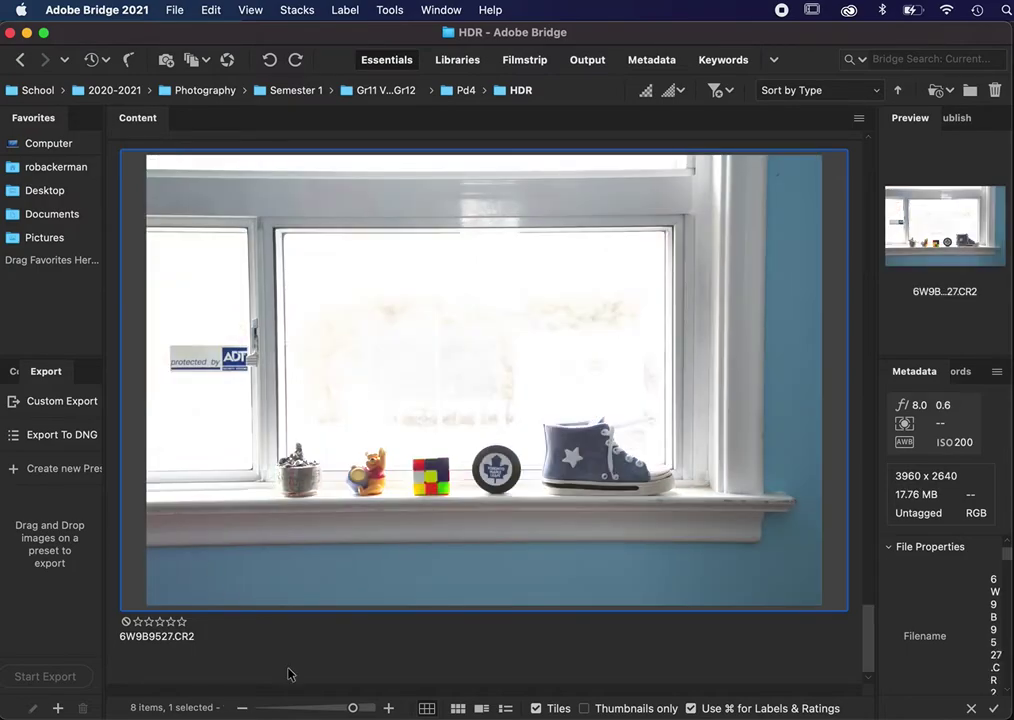
{"action": "left_click", "coordinate": [297, 708]}
{"action": "left_click_drag", "start_coordinate": [297, 708], "coordinate": [284, 708]}
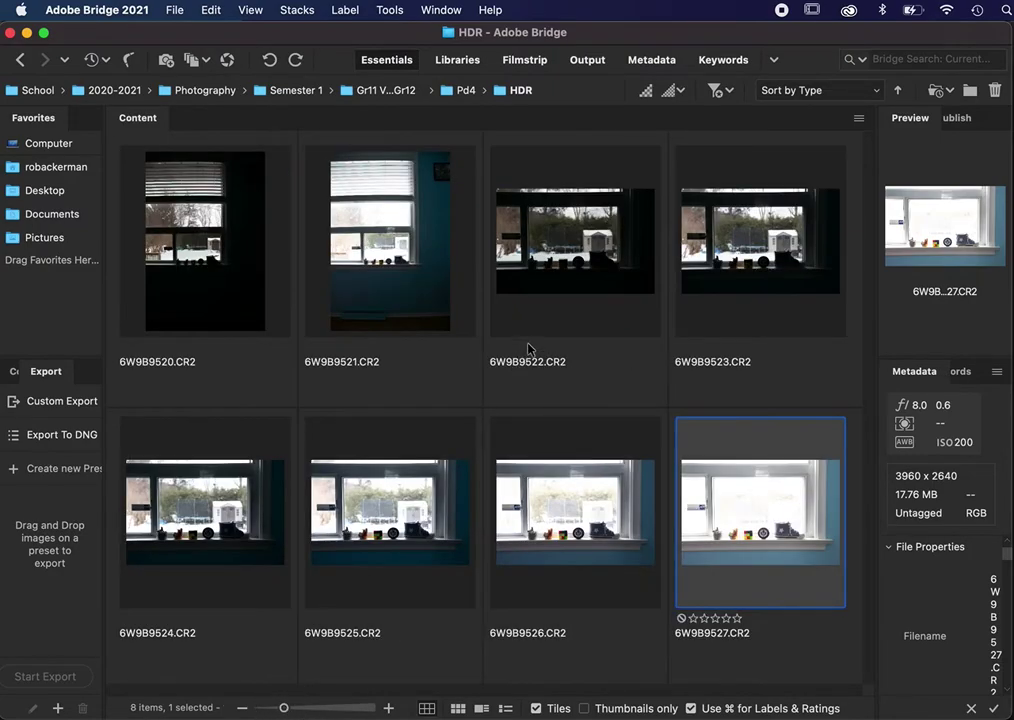
Select exposures 6W9B9522 through 6W9B9527 and send them to Photoshop's Merge to HDR Pro.
{"action": "left_click", "coordinate": [566, 236]}
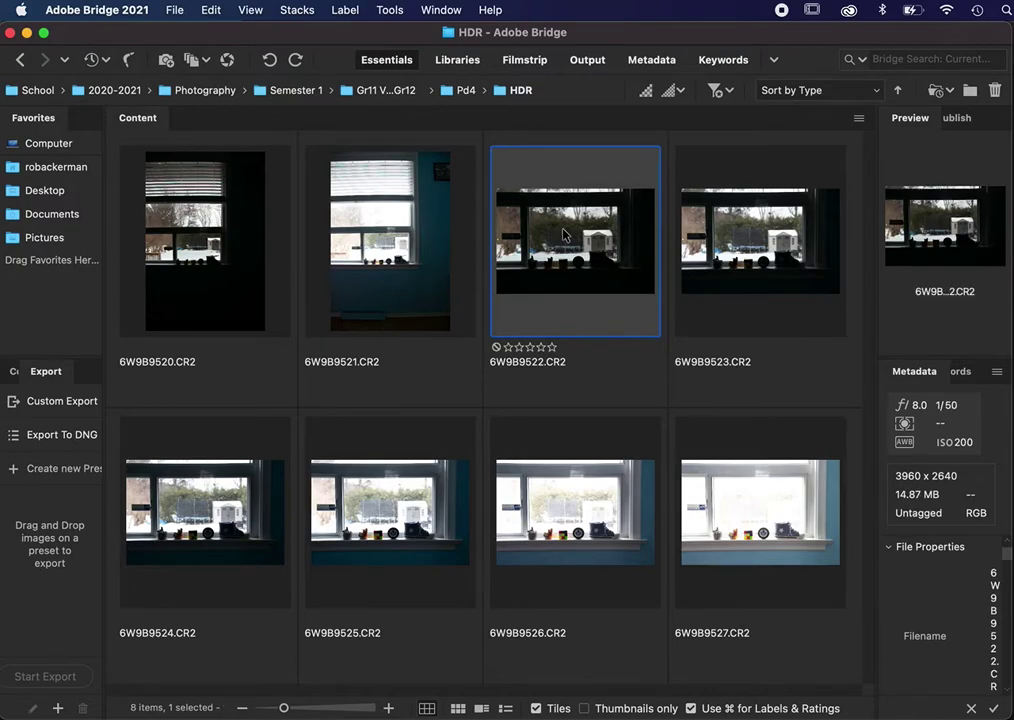
{"action": "left_click", "coordinate": [760, 515], "text": "shift"}
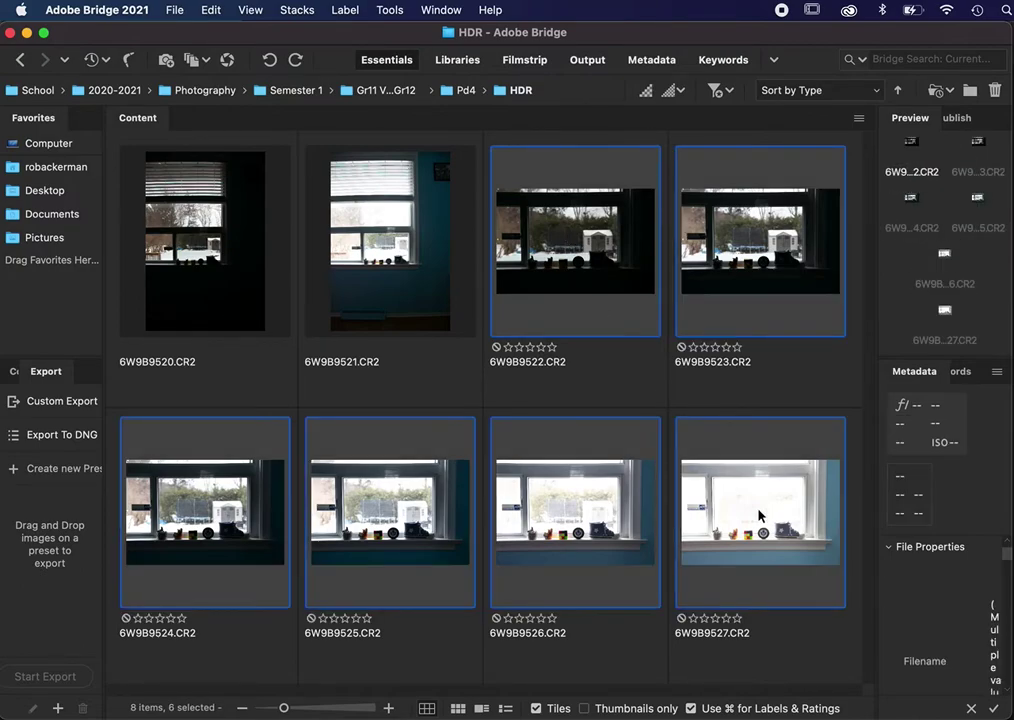
{"action": "left_click", "coordinate": [390, 10]}
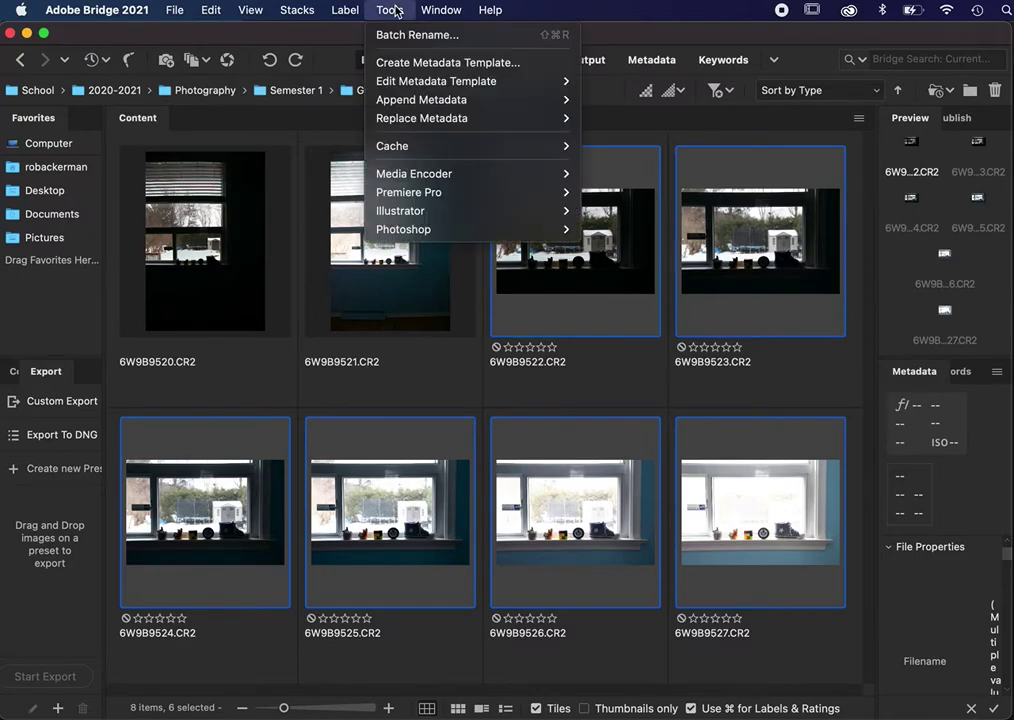
{"action": "mouse_move", "coordinate": [495, 231]}
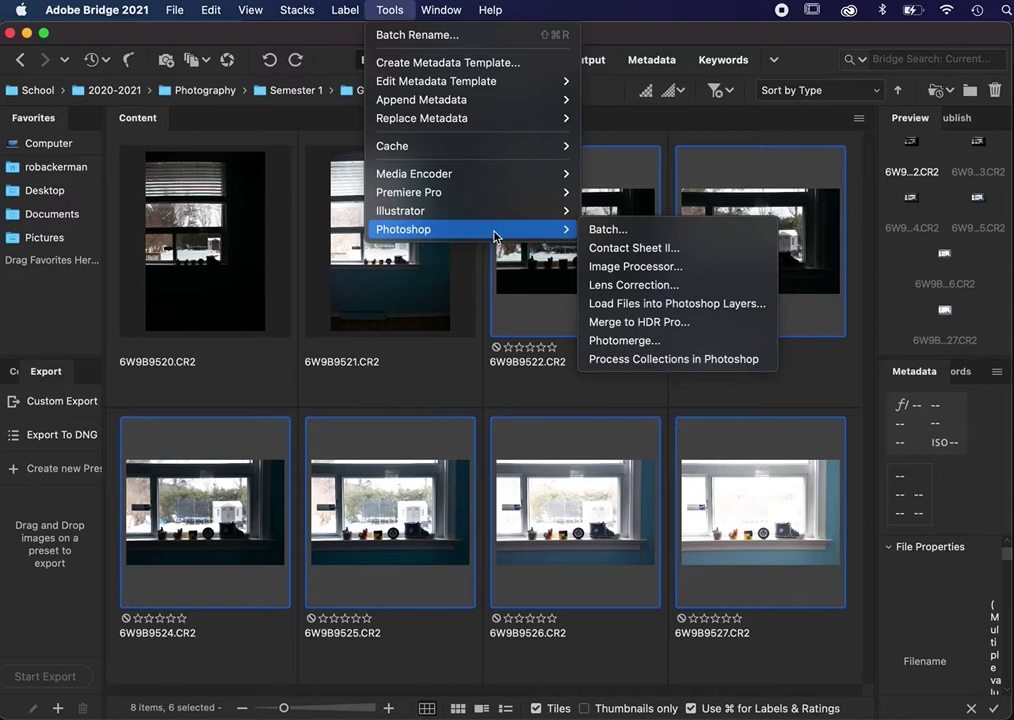
{"action": "left_click", "coordinate": [687, 324]}
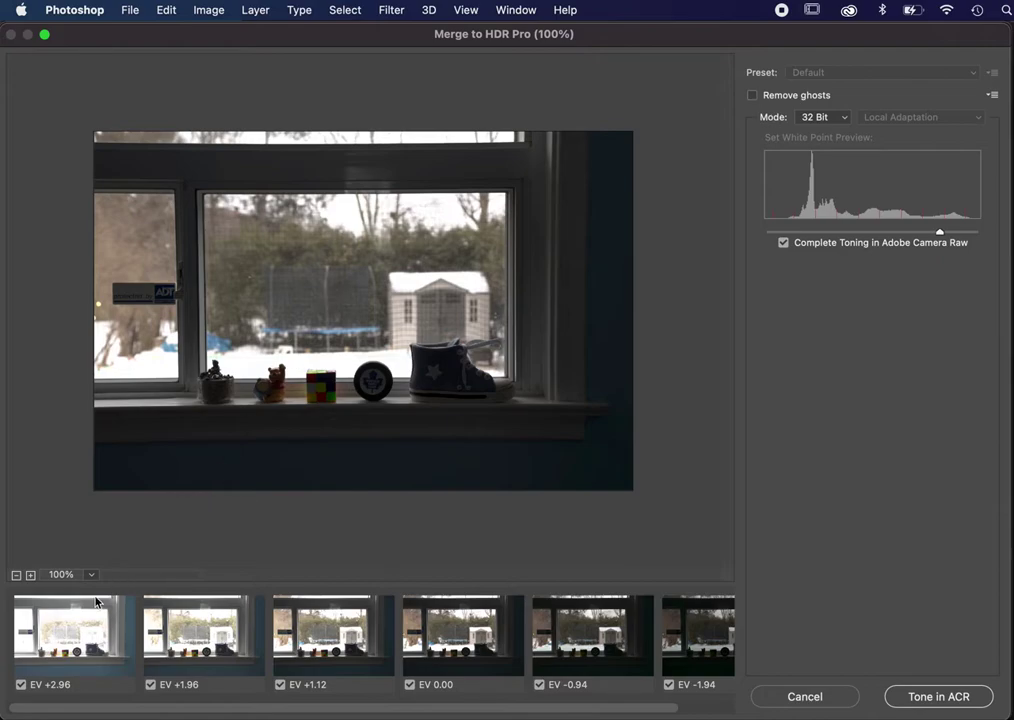
Scroll through the six source exposures, EV +2.96 to -1.94, in the Merge to HDR Pro strip.
{"action": "scroll", "coordinate": [497, 663], "scroll_direction": "right", "scroll_amount": 2}
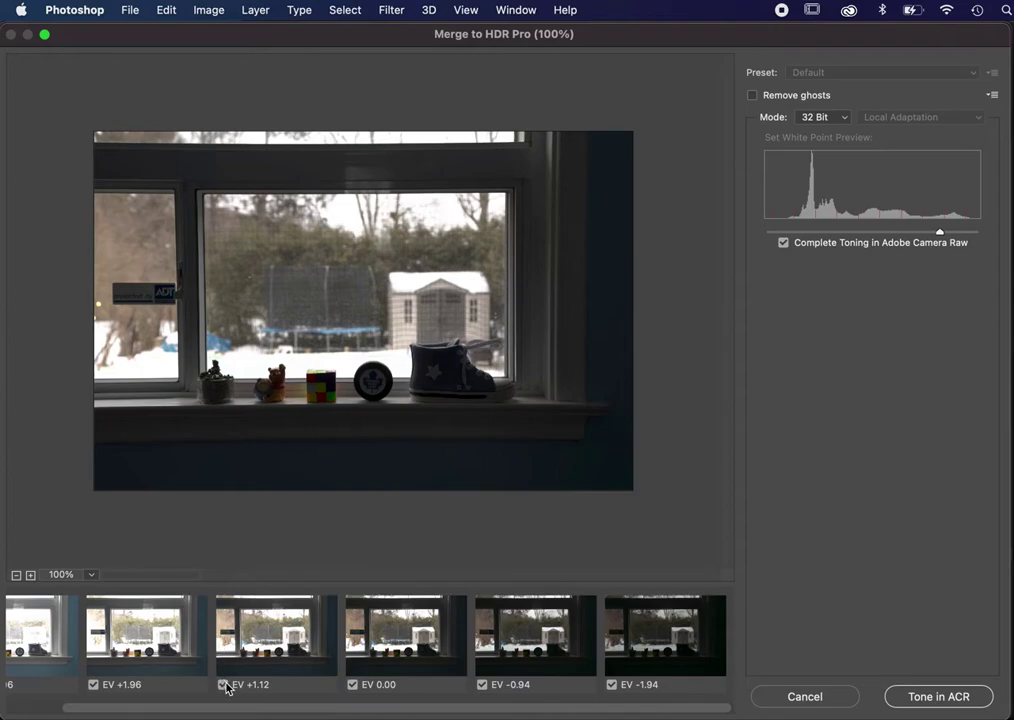
{"action": "scroll", "coordinate": [220, 636], "scroll_direction": "left", "scroll_amount": 2}
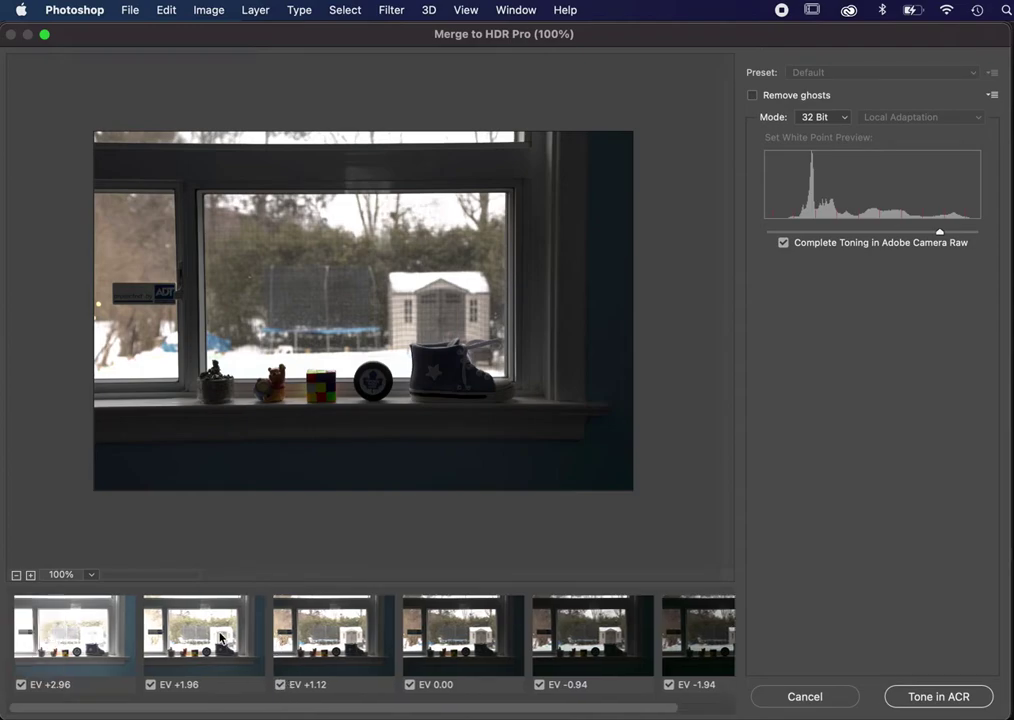
Keep the merge at 32 Bit, open it in Camera Raw, and make that window taller.
{"action": "left_click", "coordinate": [816, 122]}
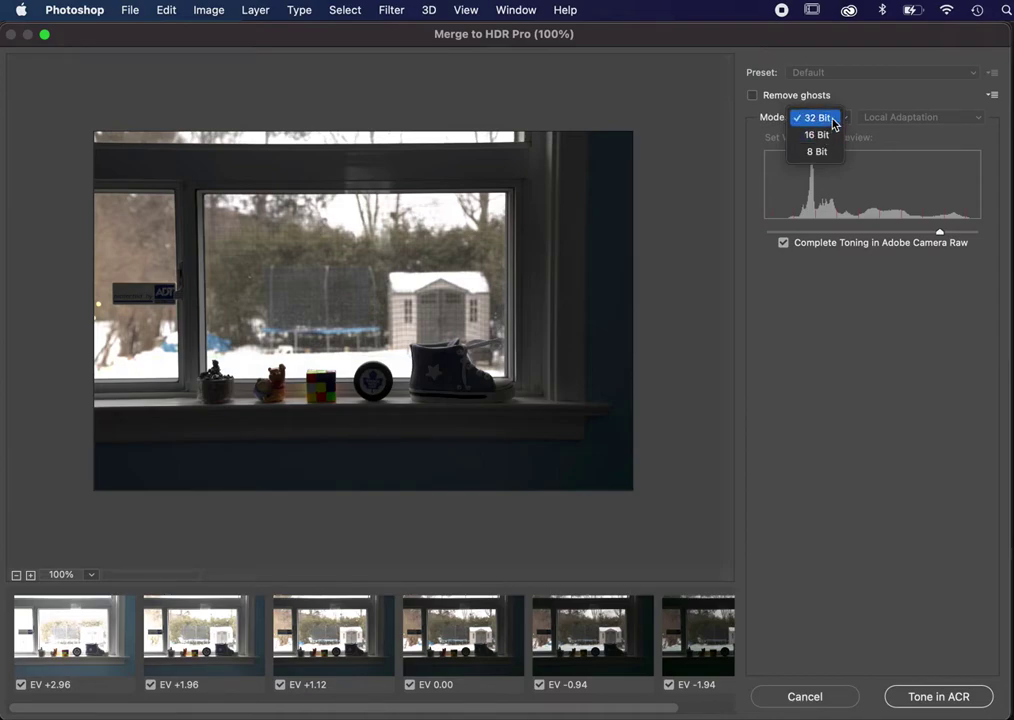
{"action": "left_click", "coordinate": [834, 122]}
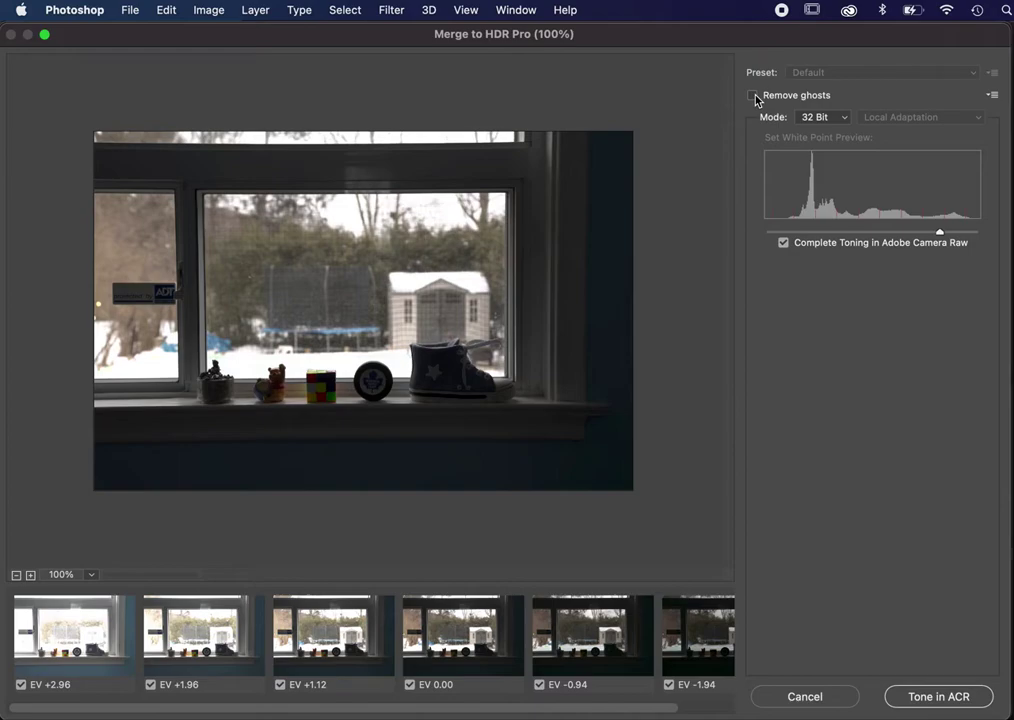
{"action": "left_click", "coordinate": [952, 699]}
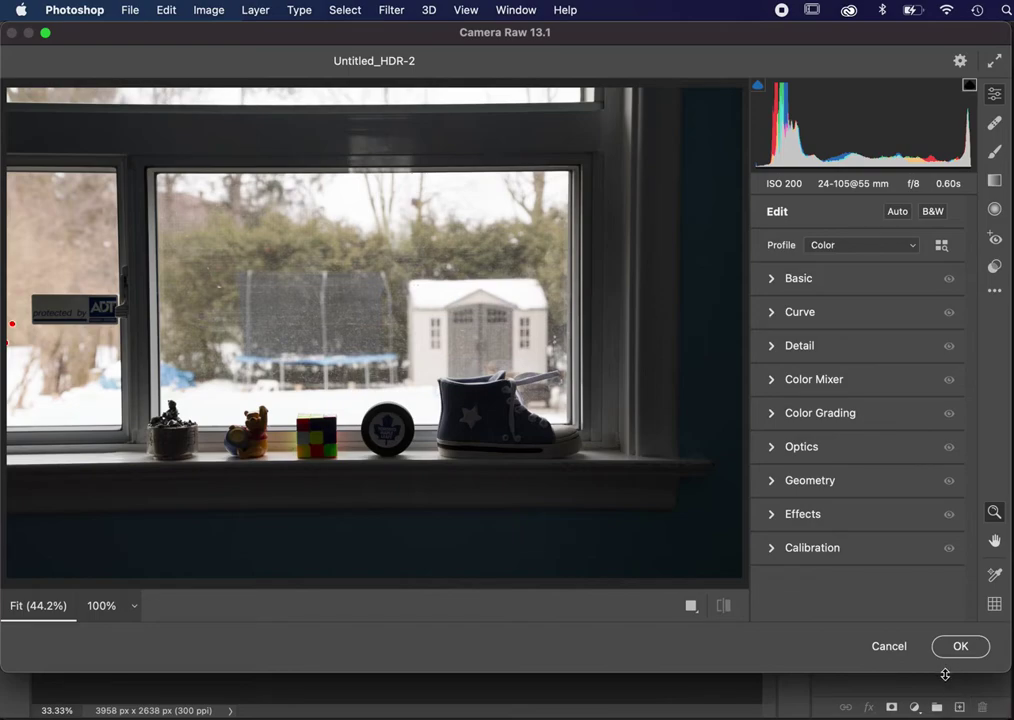
{"action": "left_click_drag", "start_coordinate": [945, 675], "coordinate": [945, 715]}
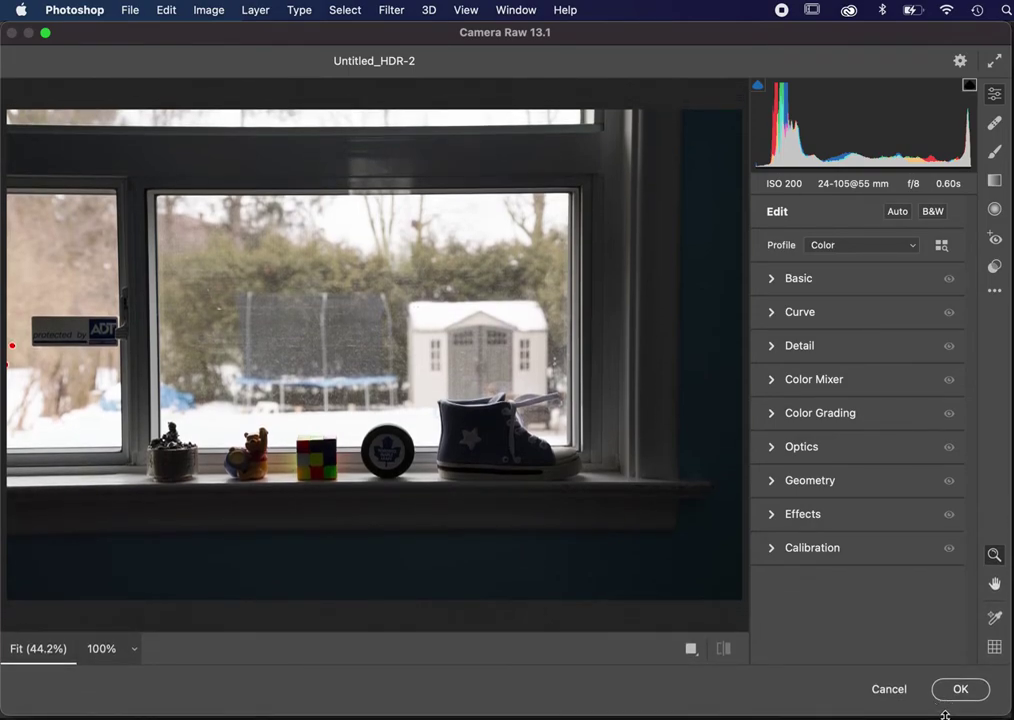
{"action": "left_click_drag", "start_coordinate": [675, 449], "coordinate": [687, 460]}
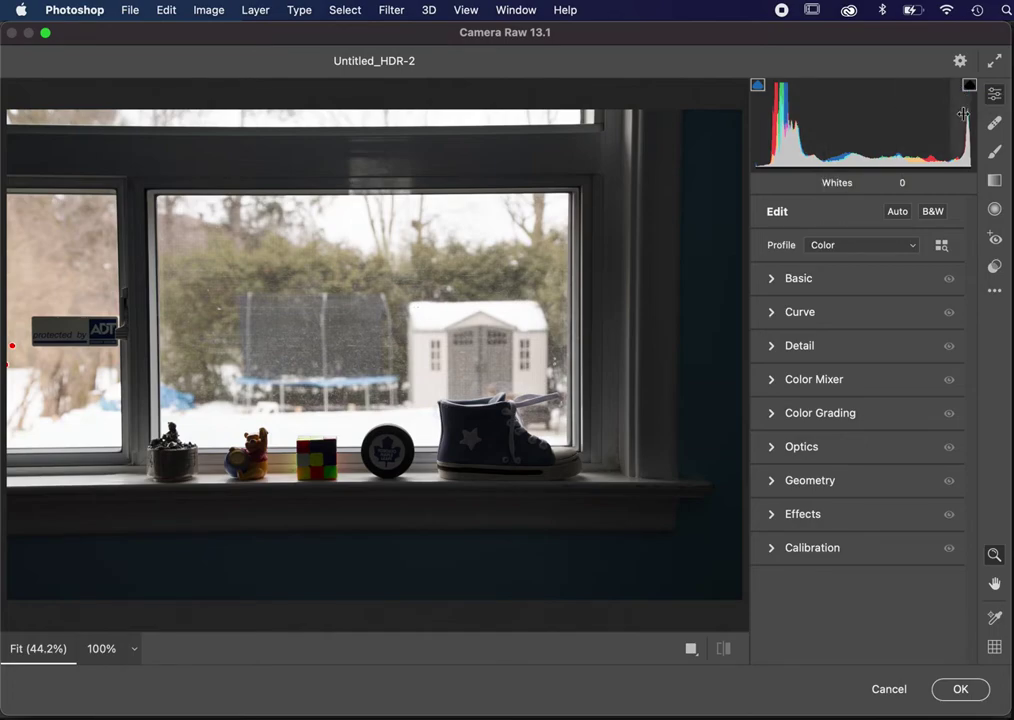
In the Basic panel, set Highlights to -100 and Shadows to +88.
{"action": "left_click", "coordinate": [771, 280]}
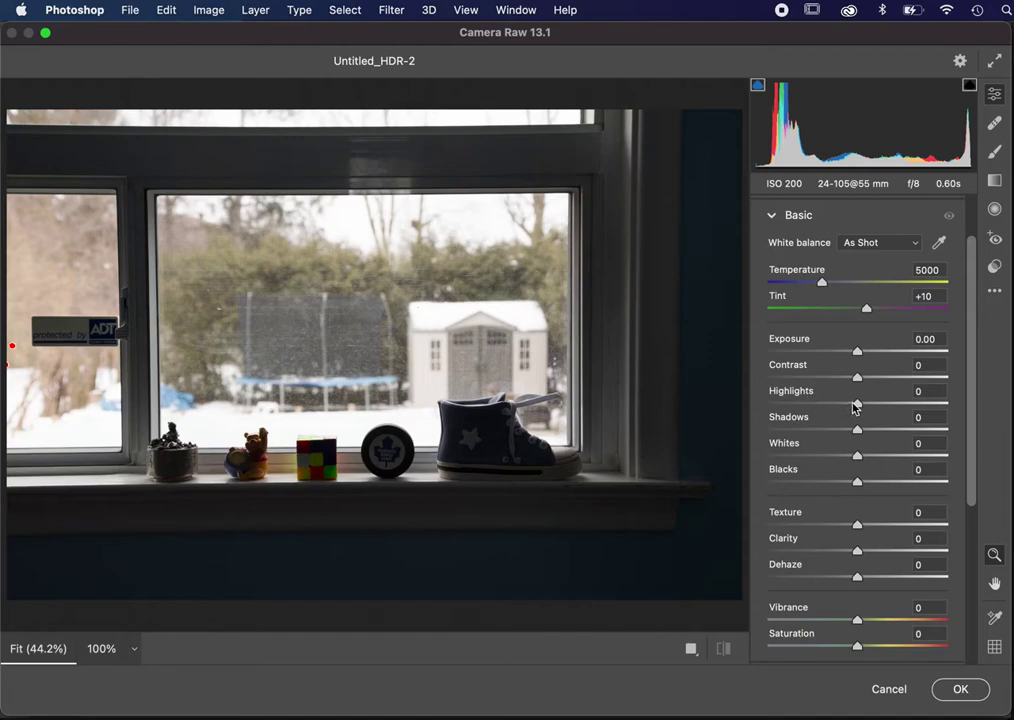
{"action": "left_click_drag", "start_coordinate": [858, 405], "coordinate": [767, 406]}
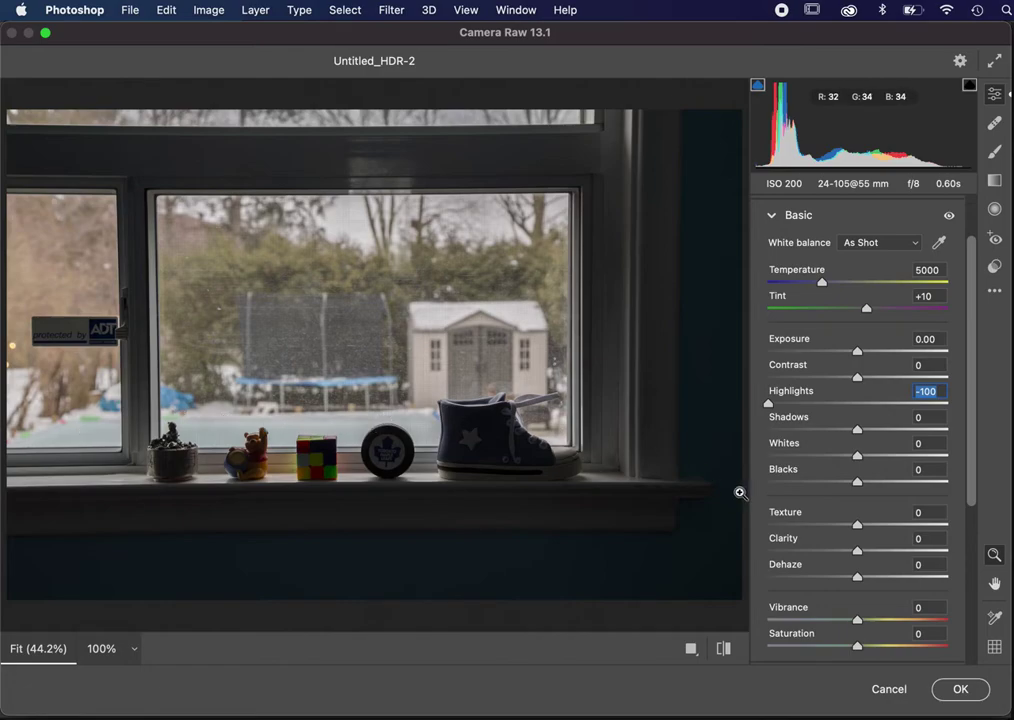
{"action": "left_click_drag", "start_coordinate": [857, 433], "coordinate": [936, 440]}
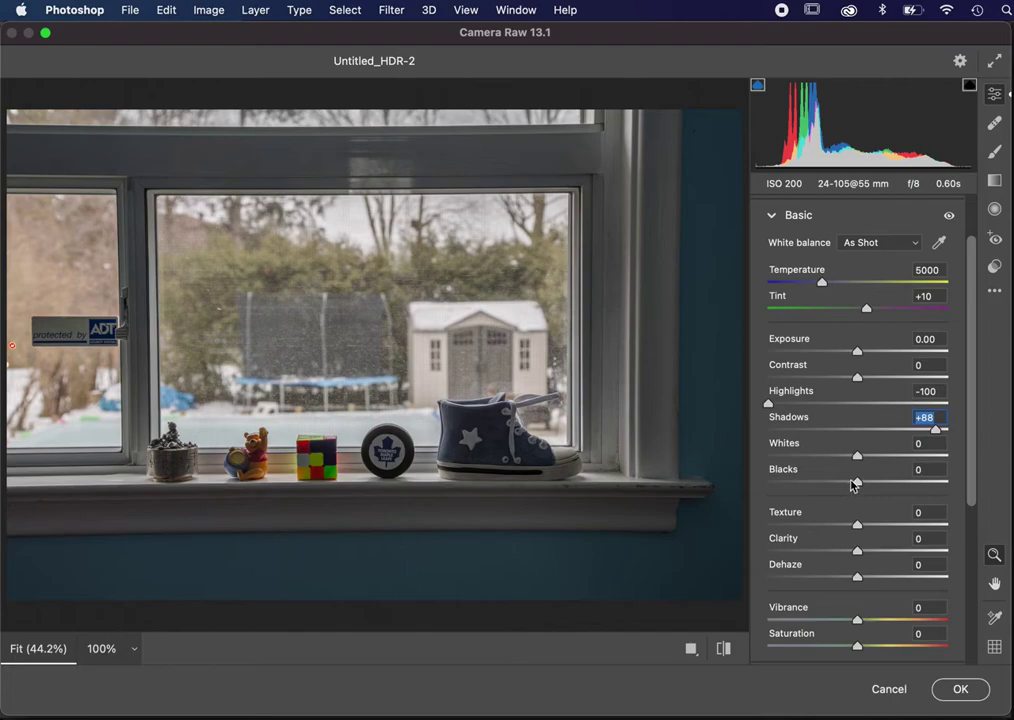
Adjust the Blacks slider to -25 and the Whites slider to +23.
{"action": "left_click_drag", "start_coordinate": [855, 484], "coordinate": [827, 482]}
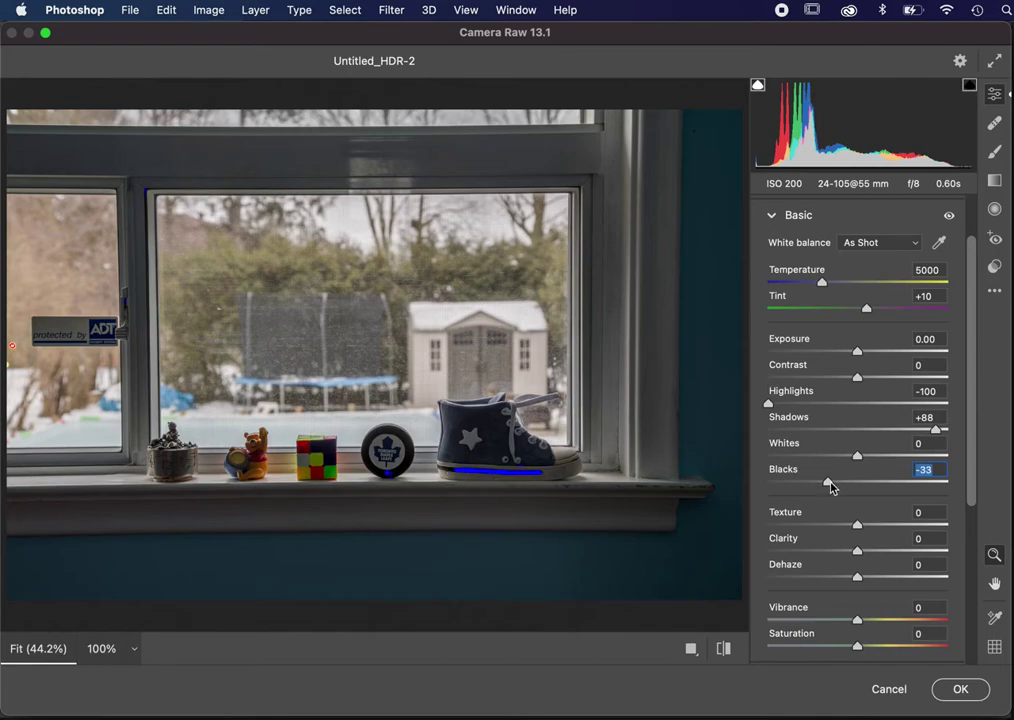
{"action": "left_click_drag", "start_coordinate": [827, 485], "coordinate": [835, 484]}
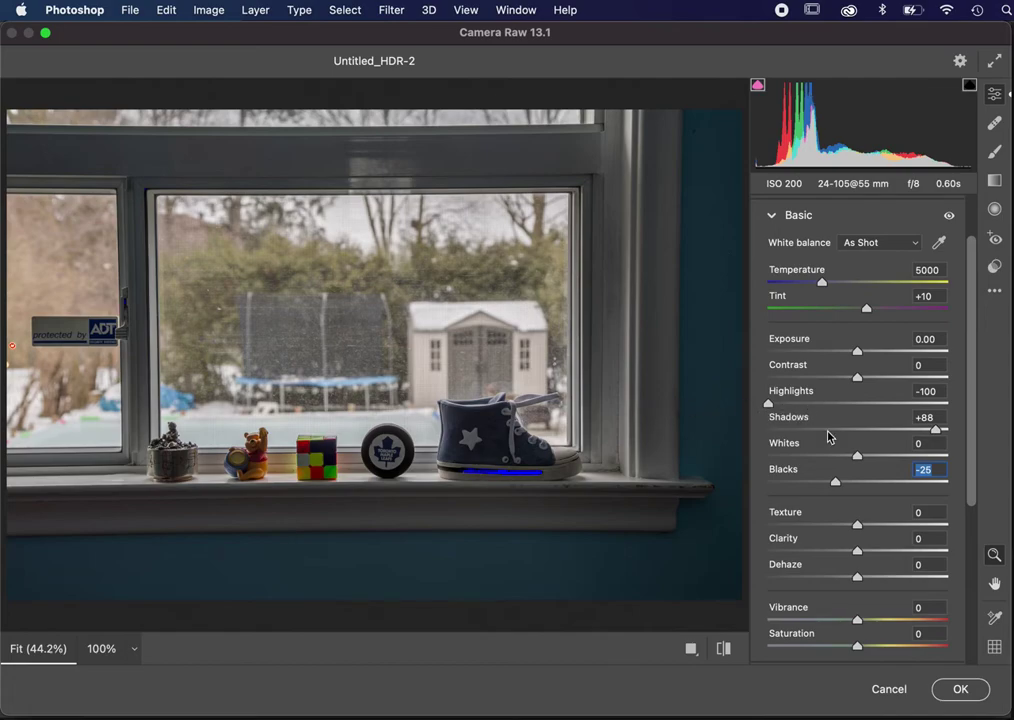
{"action": "mouse_move", "coordinate": [858, 456]}
{"action": "left_mouse_down"}
{"action": "mouse_move", "coordinate": [920, 456]}
{"action": "mouse_move", "coordinate": [878, 458]}
{"action": "left_mouse_up"}
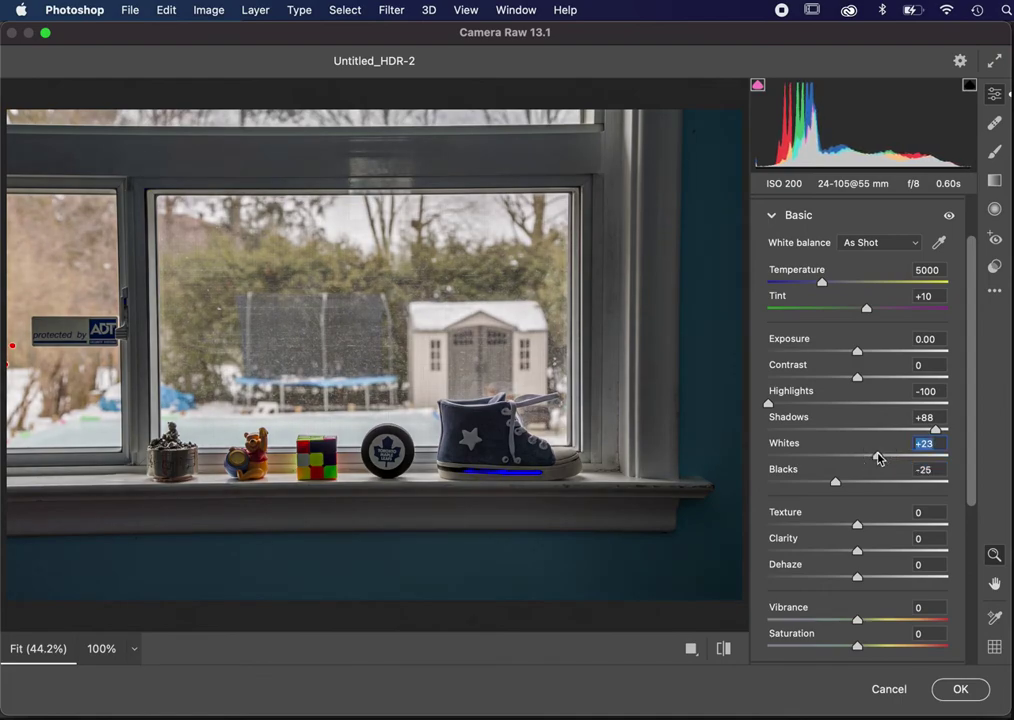
Toggle between the original and edited views to compare the tone adjustments.
{"action": "left_click", "coordinate": [723, 648]}
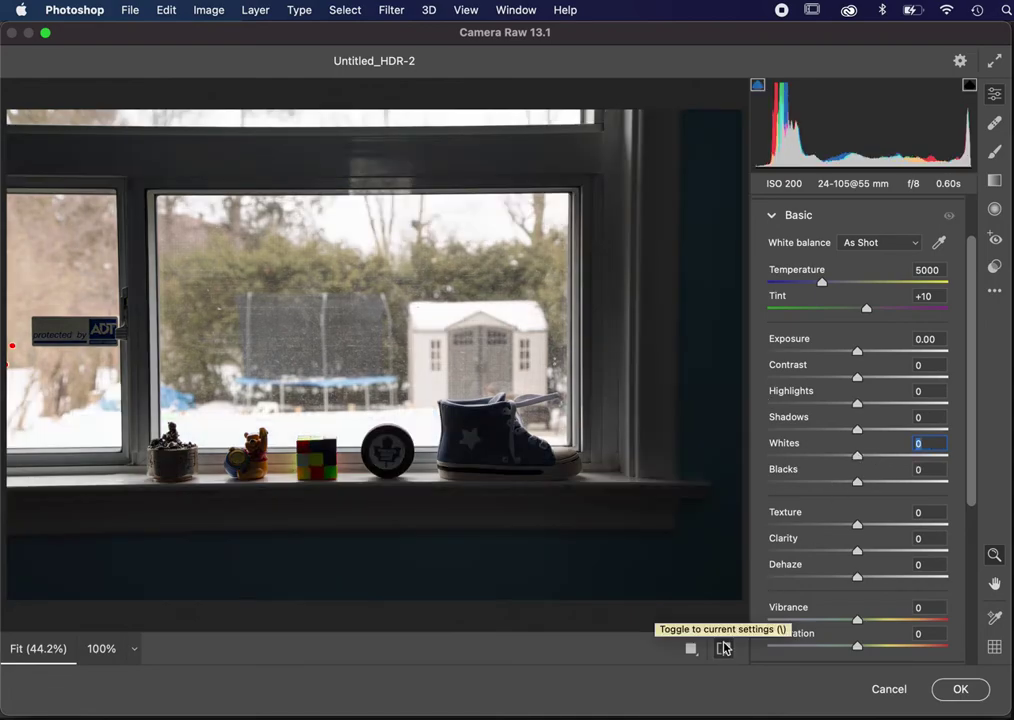
{"action": "left_click", "coordinate": [723, 648]}
{"action": "left_click", "coordinate": [723, 648]}
{"action": "left_click", "coordinate": [723, 648]}
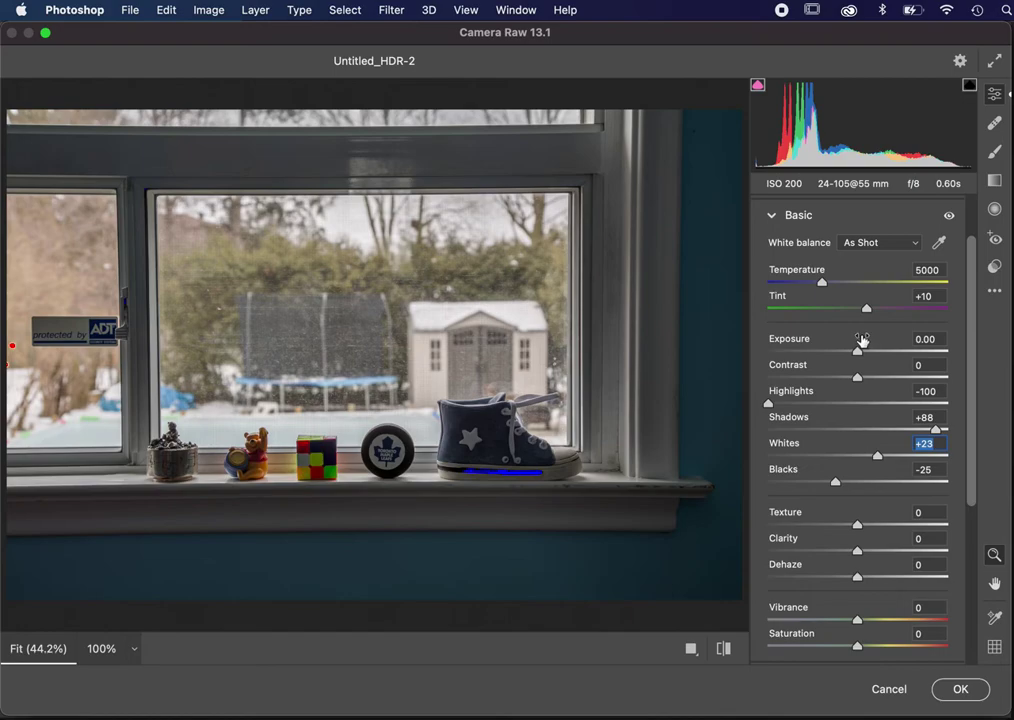
Raise Contrast to +9 and apply the Camera Raw edits to the image.
{"action": "left_click_drag", "start_coordinate": [860, 378], "coordinate": [865, 379]}
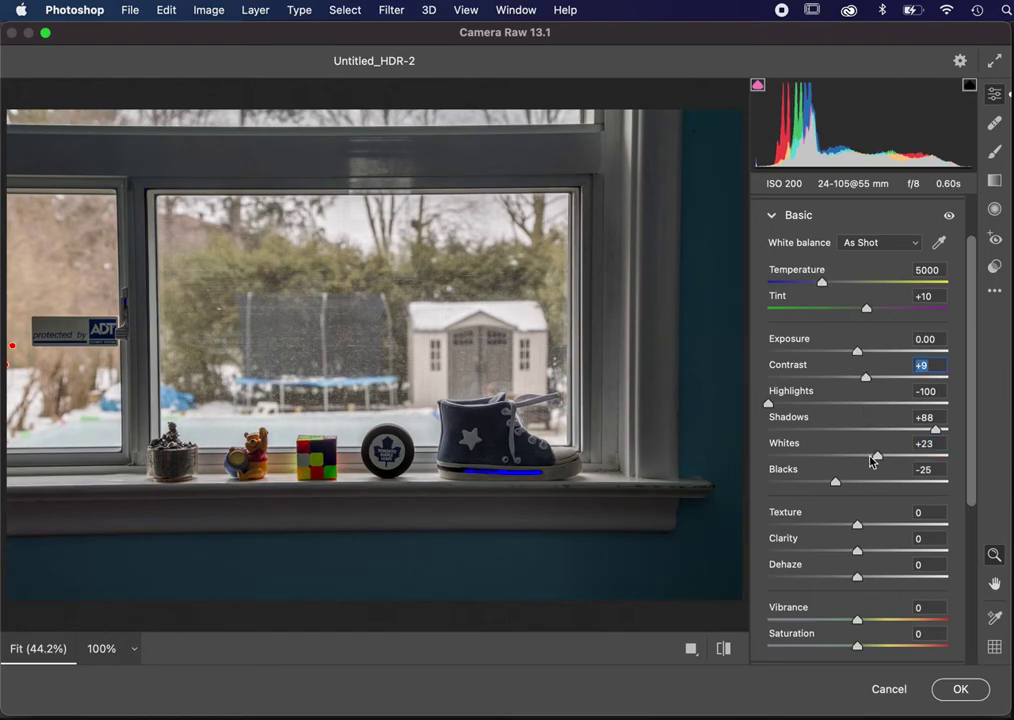
{"action": "scroll", "coordinate": [871, 459], "scroll_direction": "down", "scroll_amount": 6}
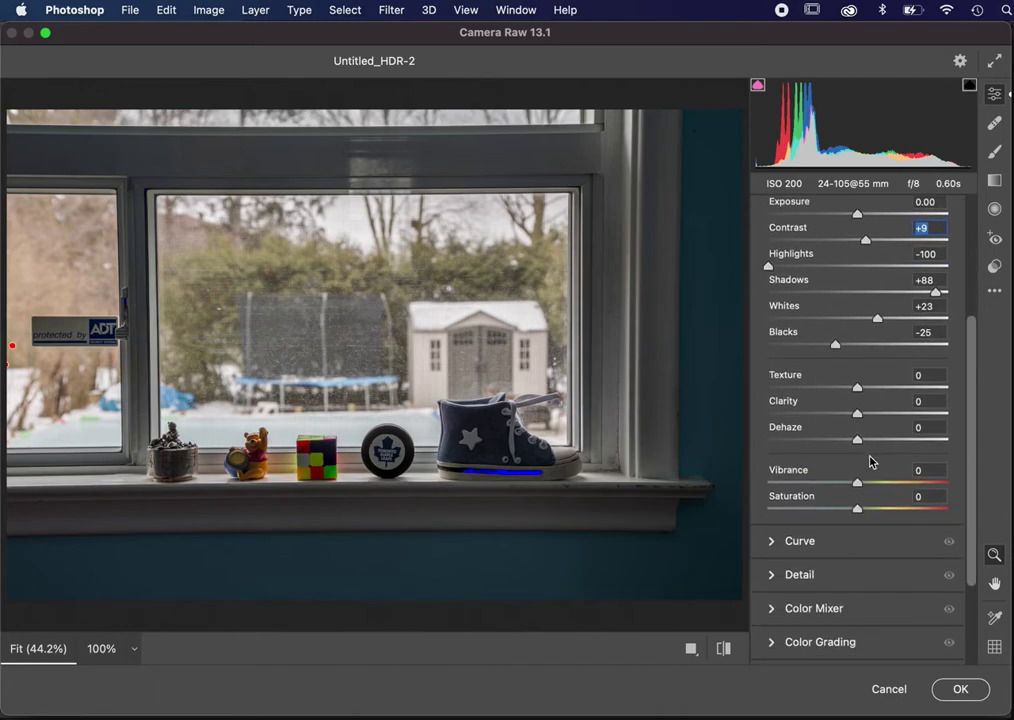
{"action": "scroll", "coordinate": [870, 461], "scroll_direction": "down", "scroll_amount": 3}
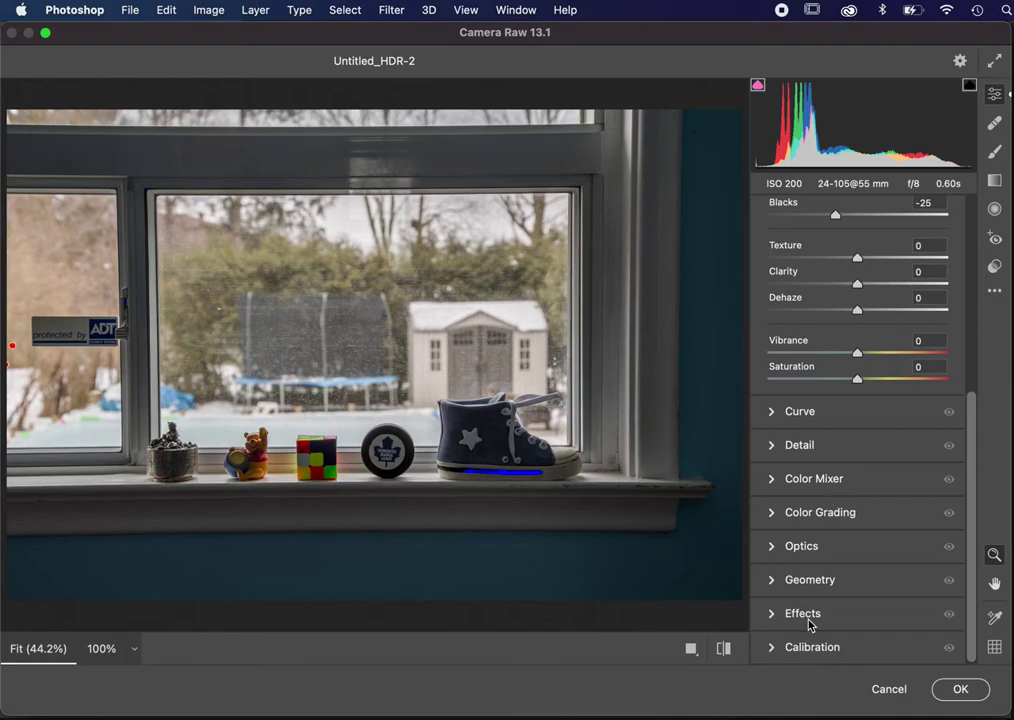
{"action": "left_click", "coordinate": [960, 690]}
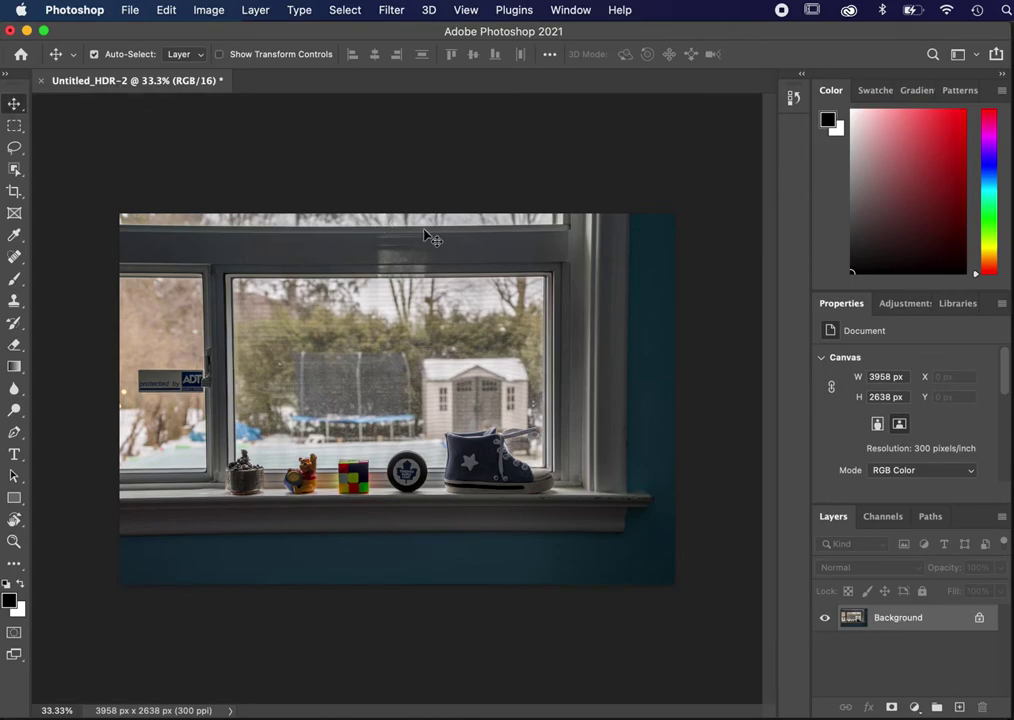
Start a Save As with JPEG chosen as the file format.
{"action": "left_click", "coordinate": [132, 10]}
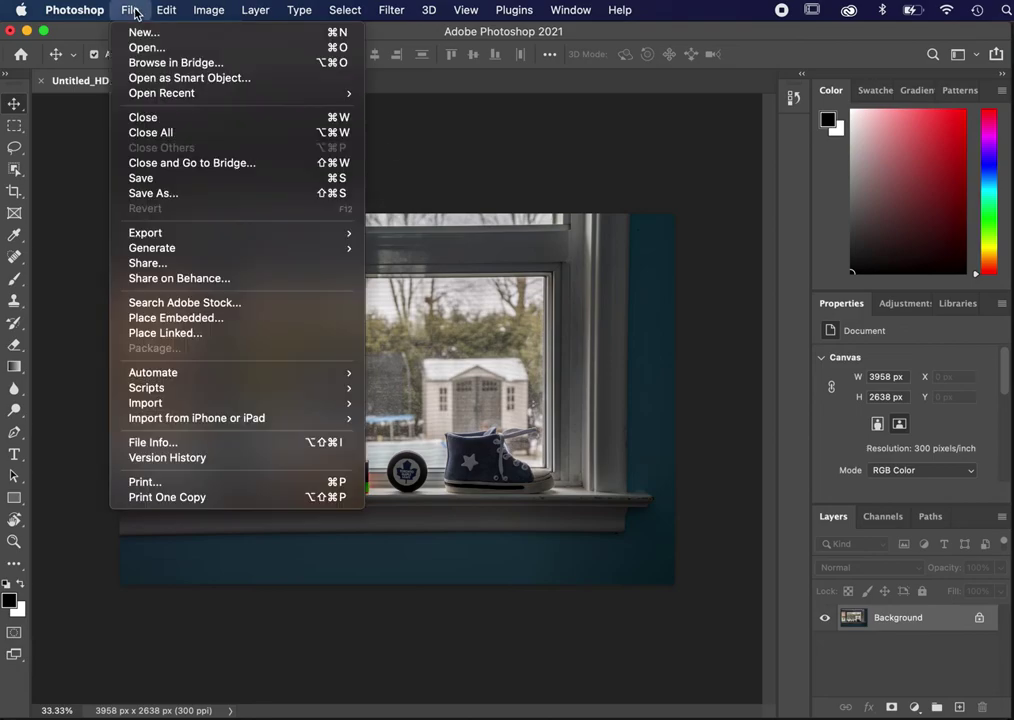
{"action": "left_click", "coordinate": [188, 193]}
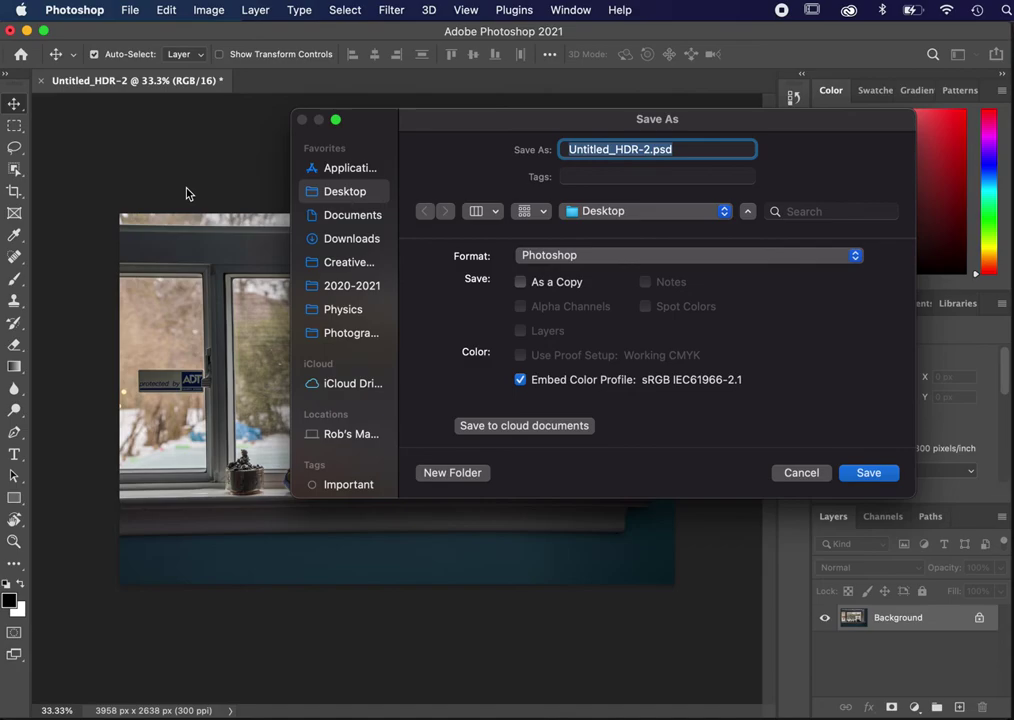
{"action": "left_click", "coordinate": [635, 260]}
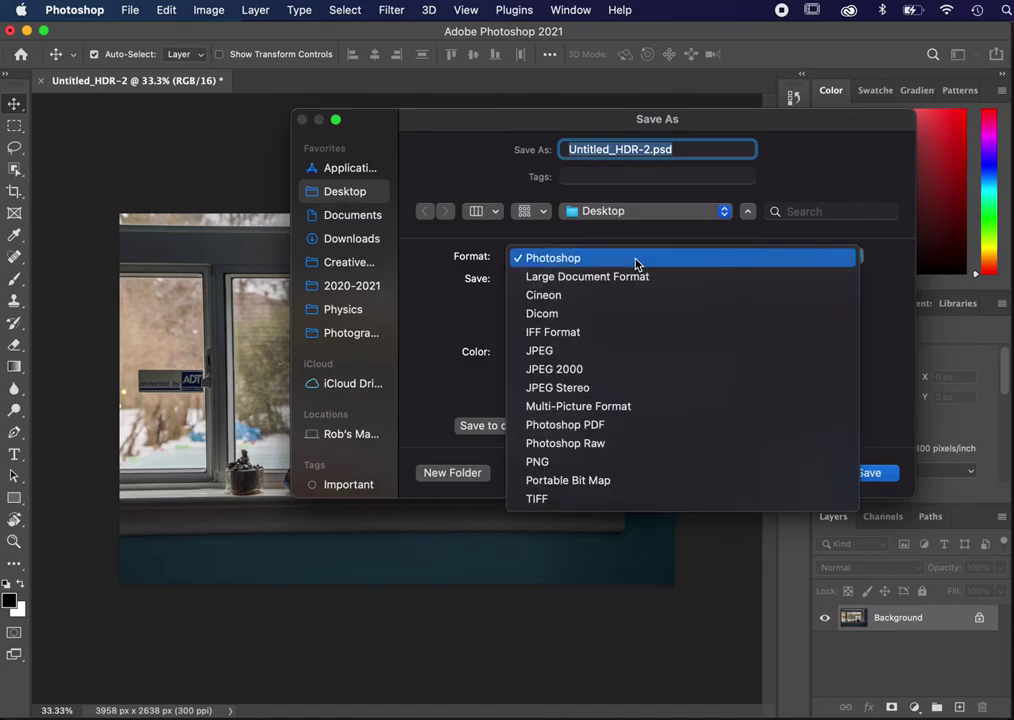
{"action": "left_click", "coordinate": [588, 351]}
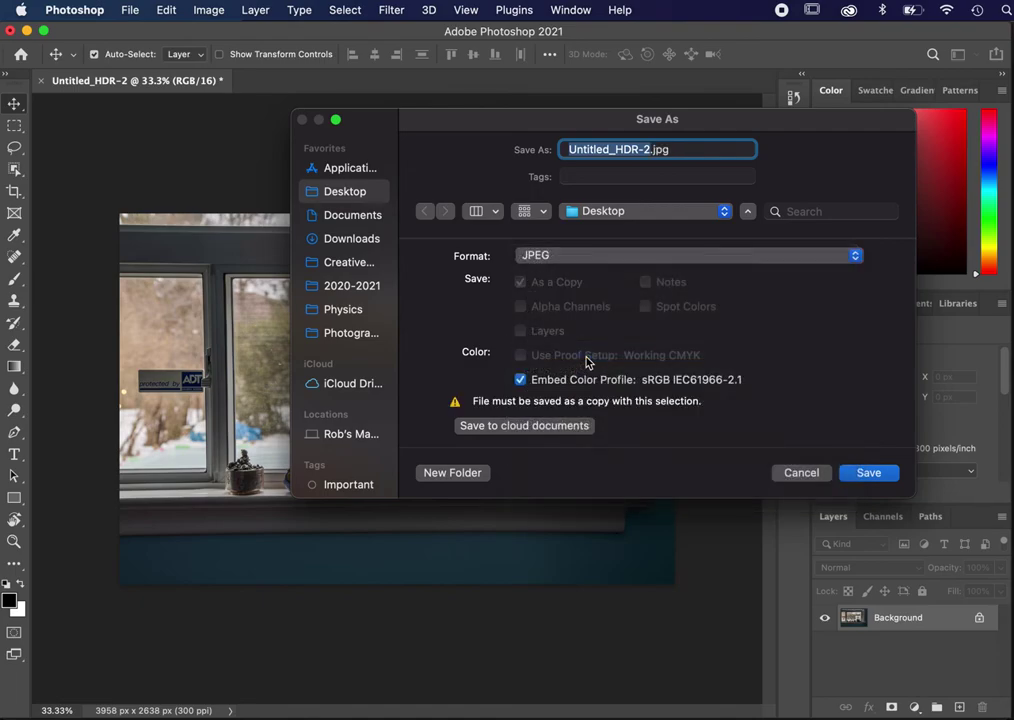
Decline overwriting Untitled_HDR-2.jpg and save to the Desktop as Untitled_HDR-2A.jpg instead.
{"action": "left_click", "coordinate": [871, 475]}
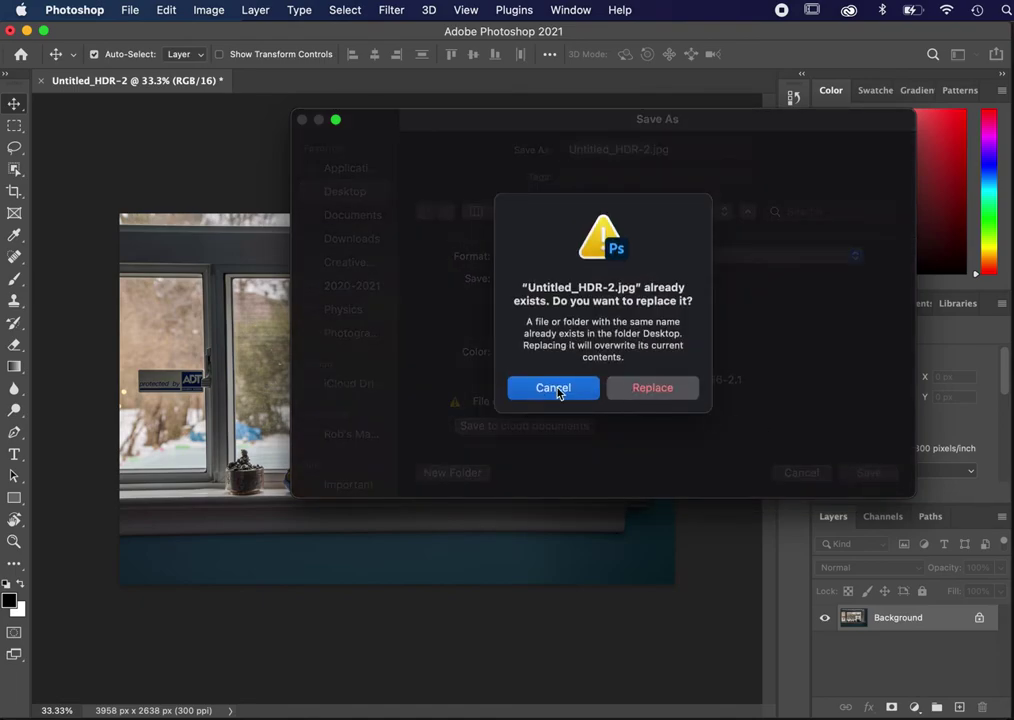
{"action": "left_click", "coordinate": [584, 388]}
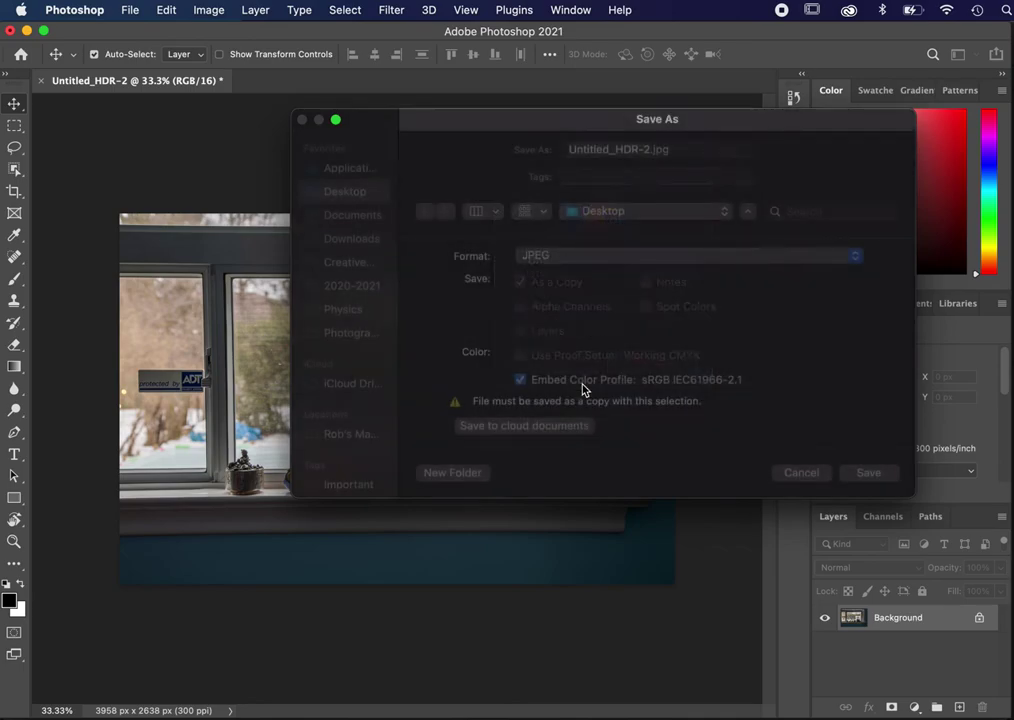
{"action": "left_click", "coordinate": [648, 149]}
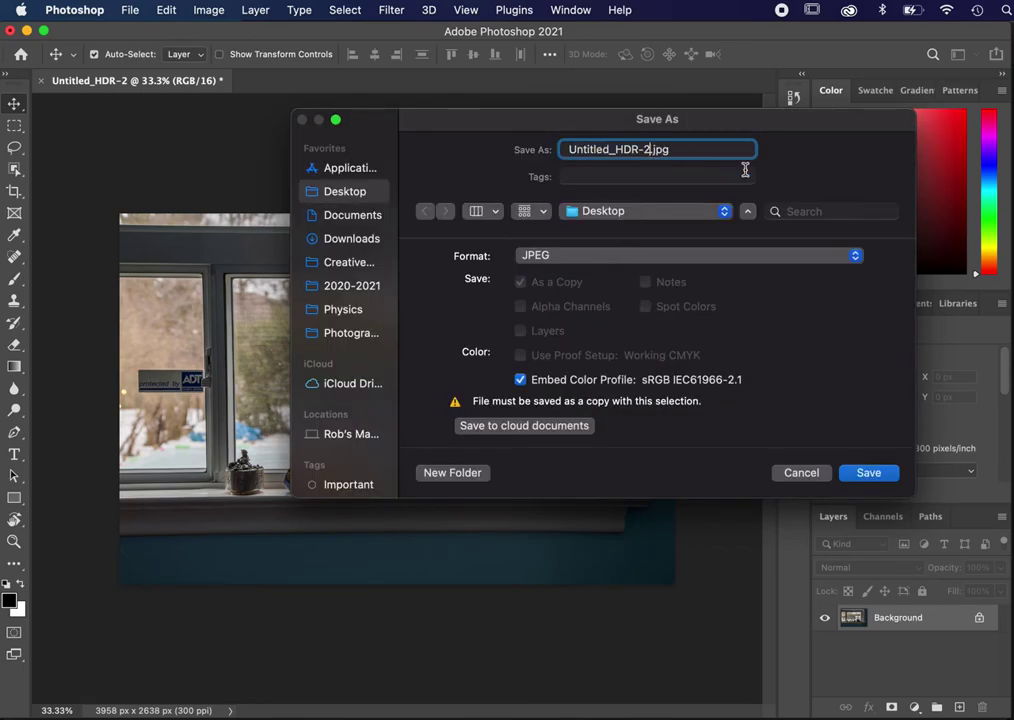
{"action": "type", "text": "A"}
{"action": "left_click", "coordinate": [866, 474]}
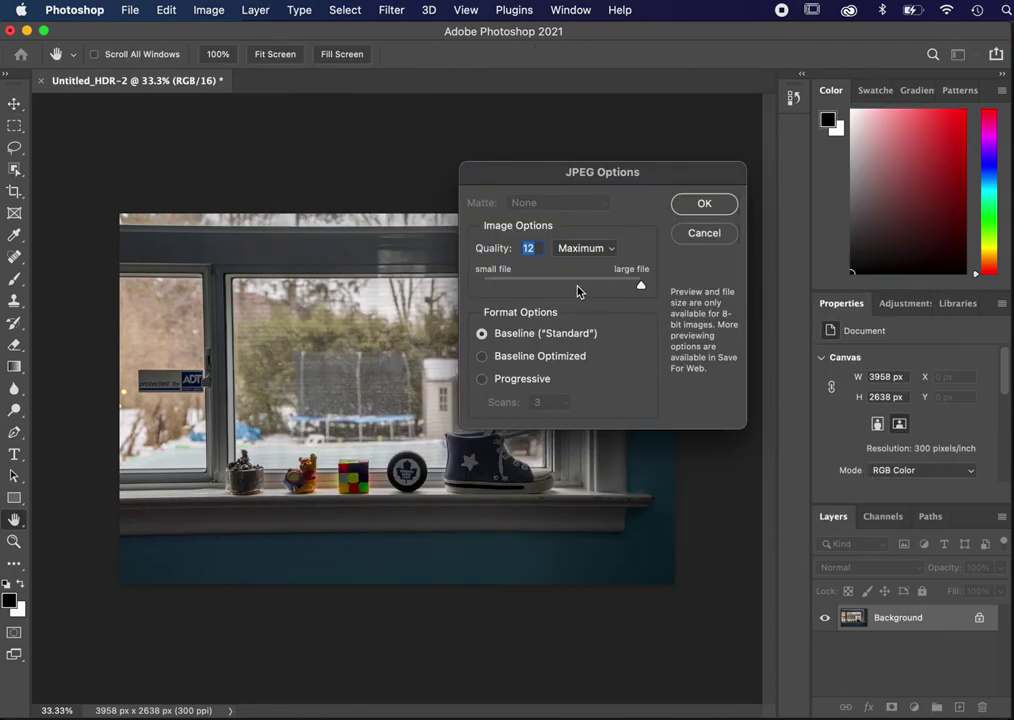